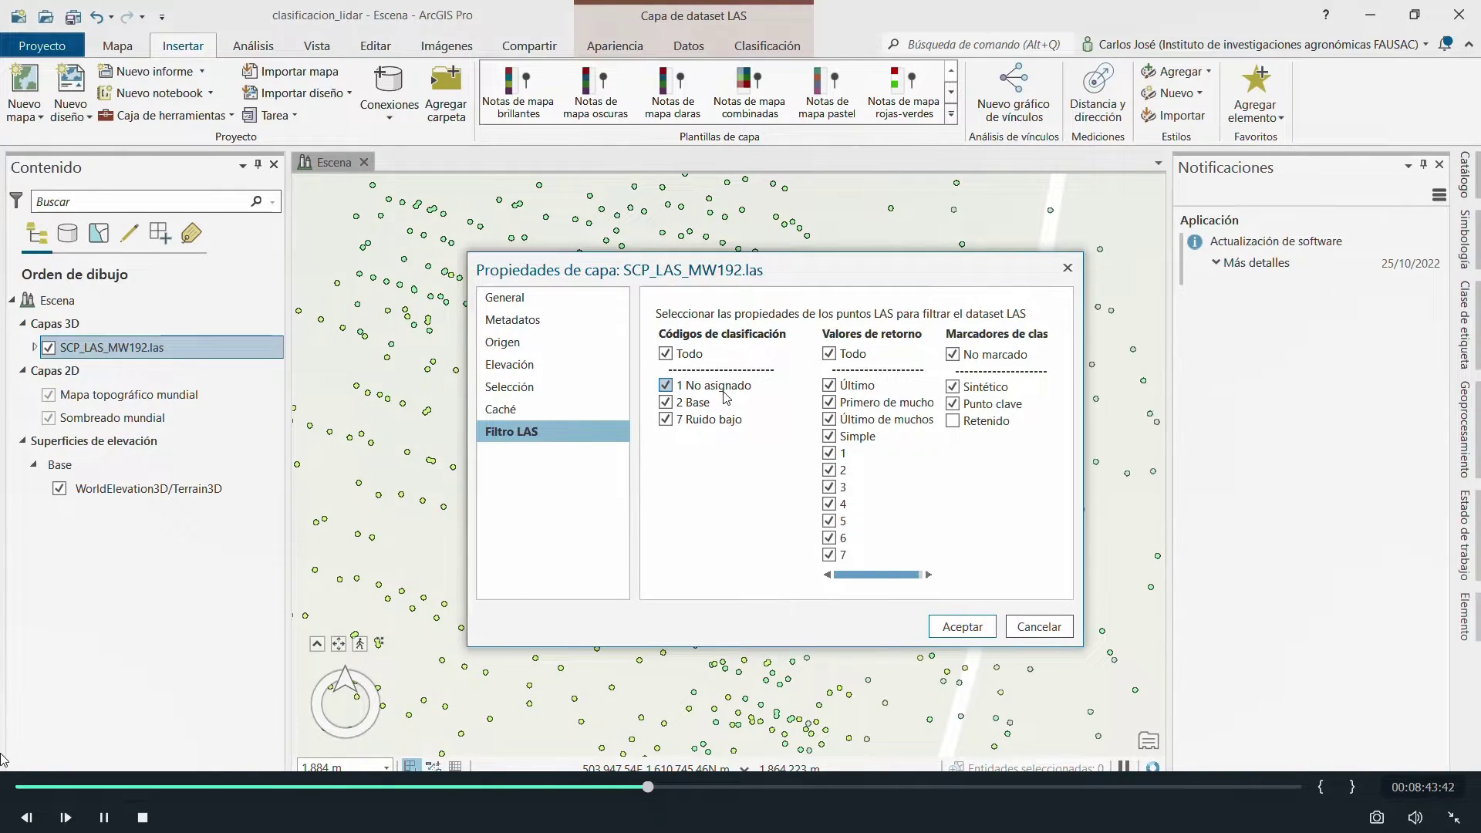
Close the layer properties and open the Change LAS Class Codes tool with SCP_LAS_MW192.las as the input dataset
click(964, 633)
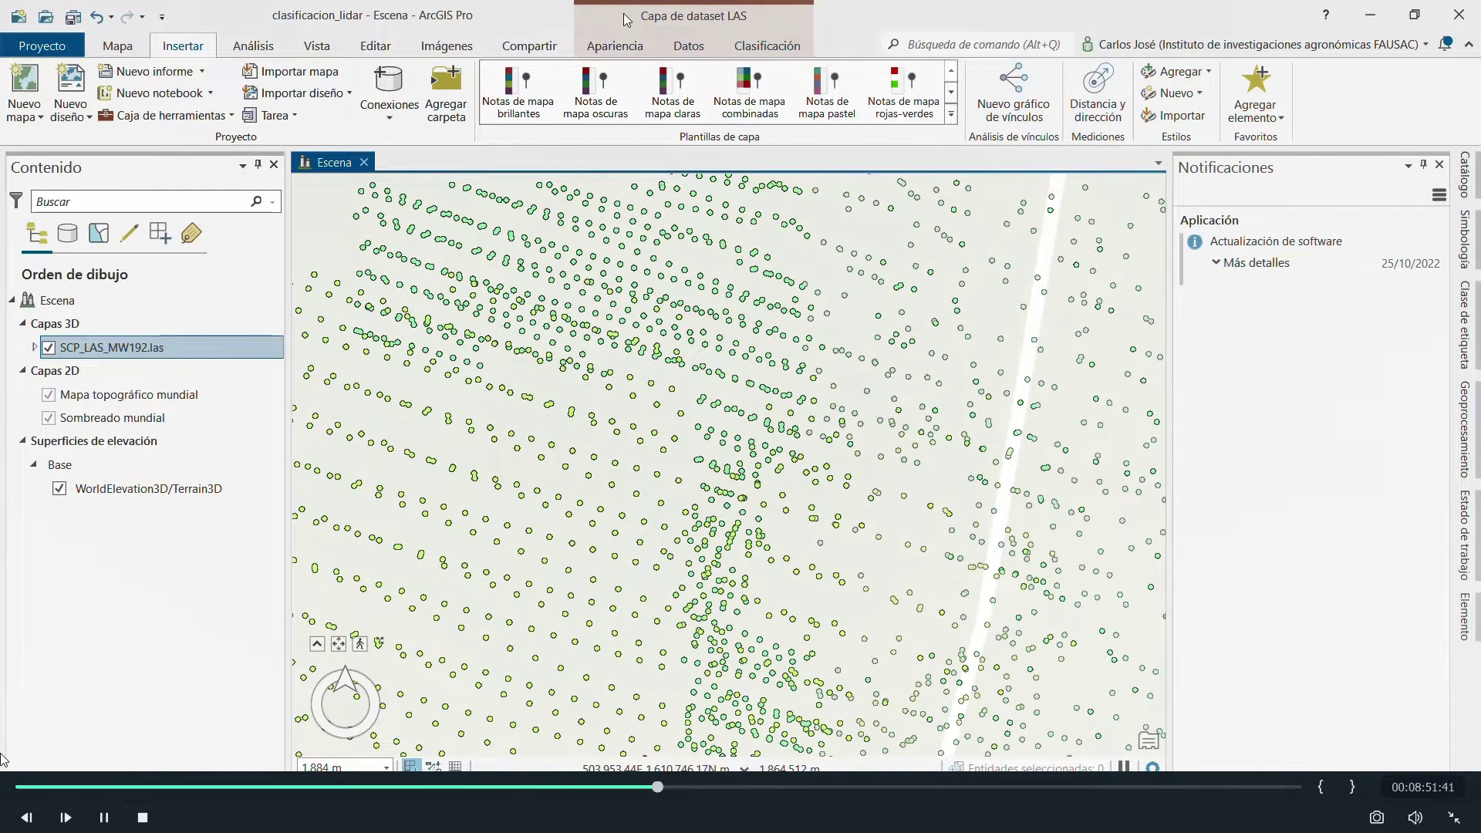
click(780, 48)
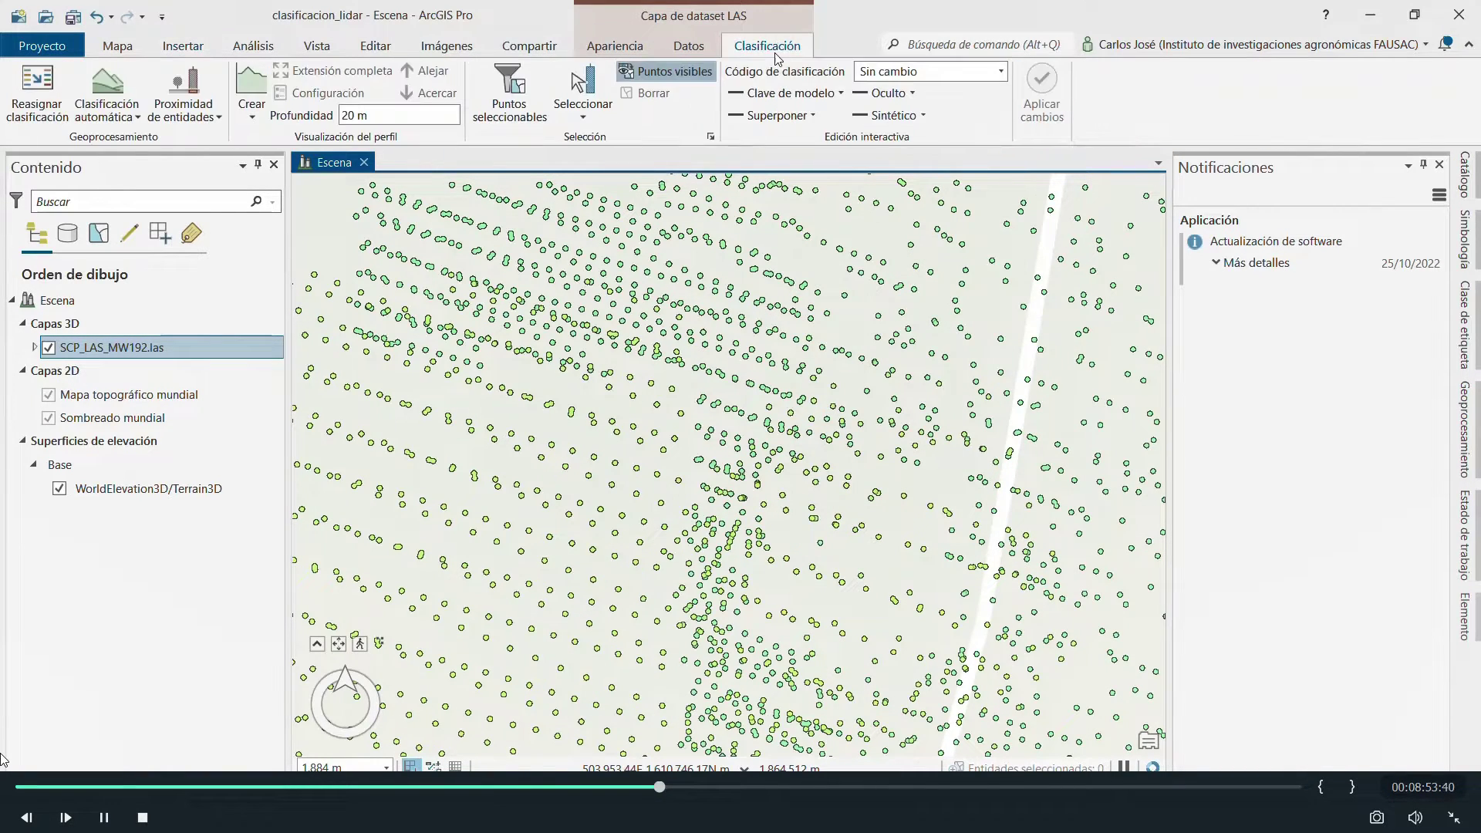
click(44, 111)
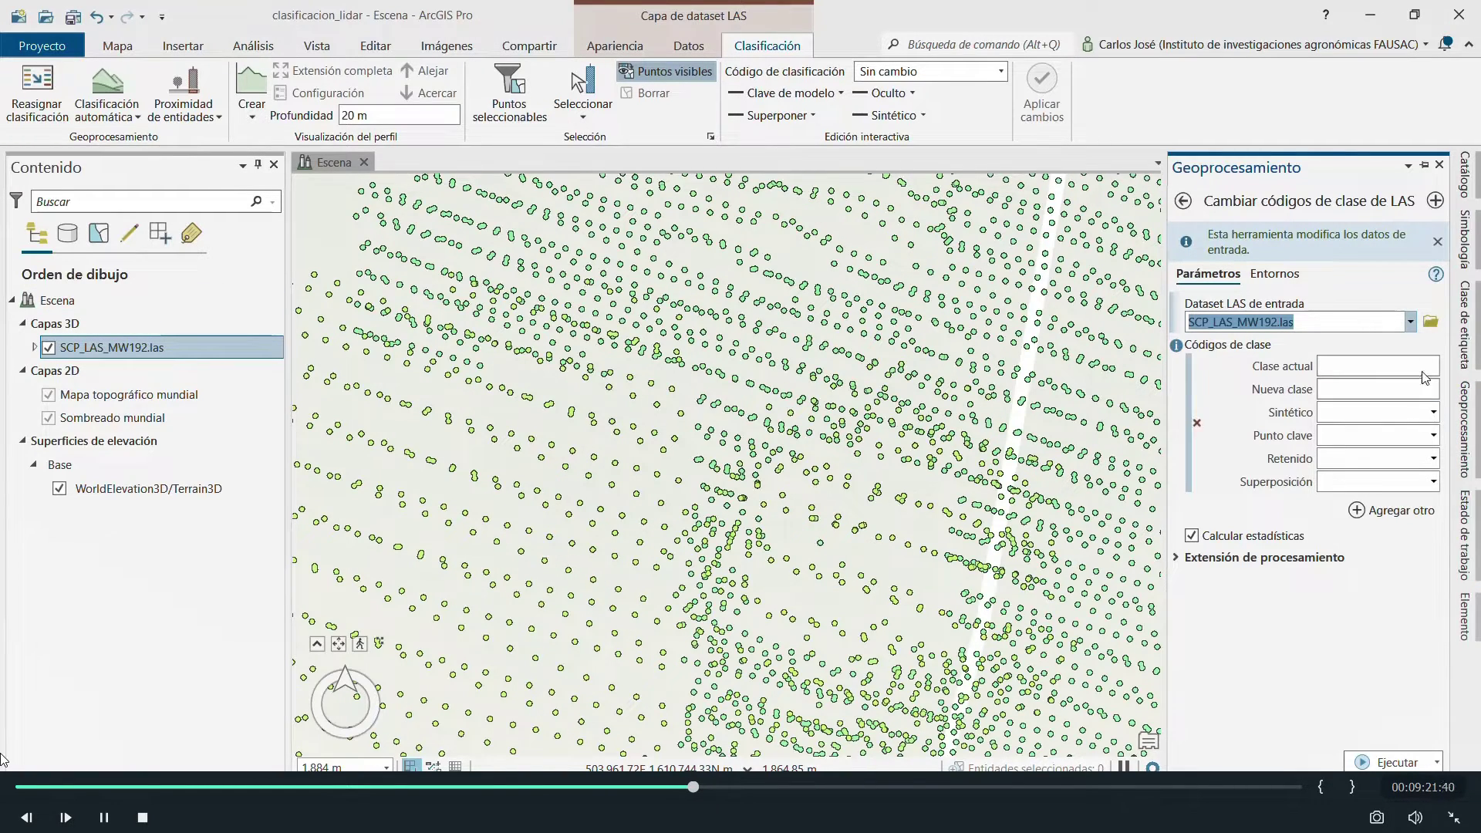
click(1414, 325)
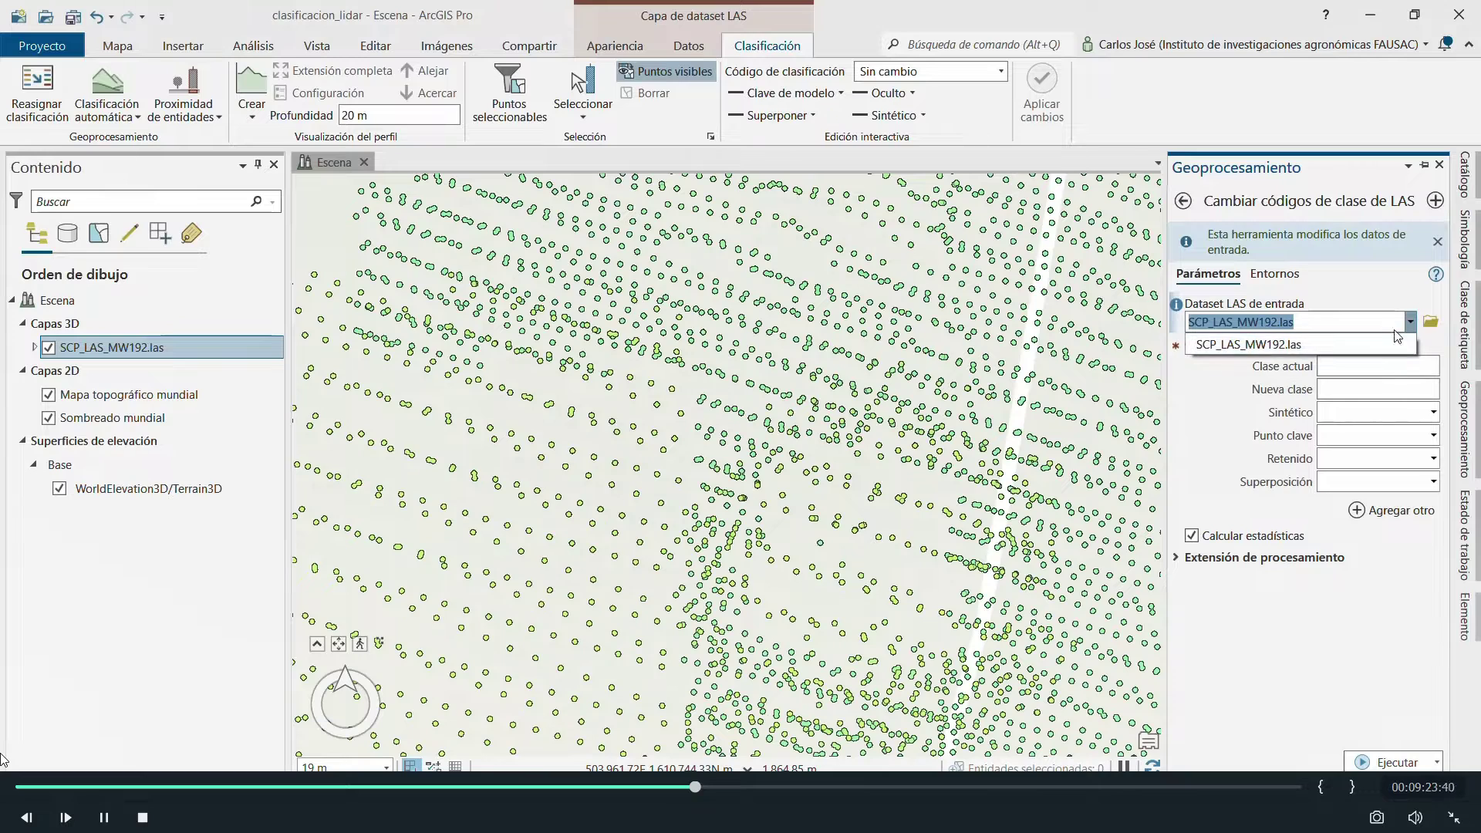
click(1385, 349)
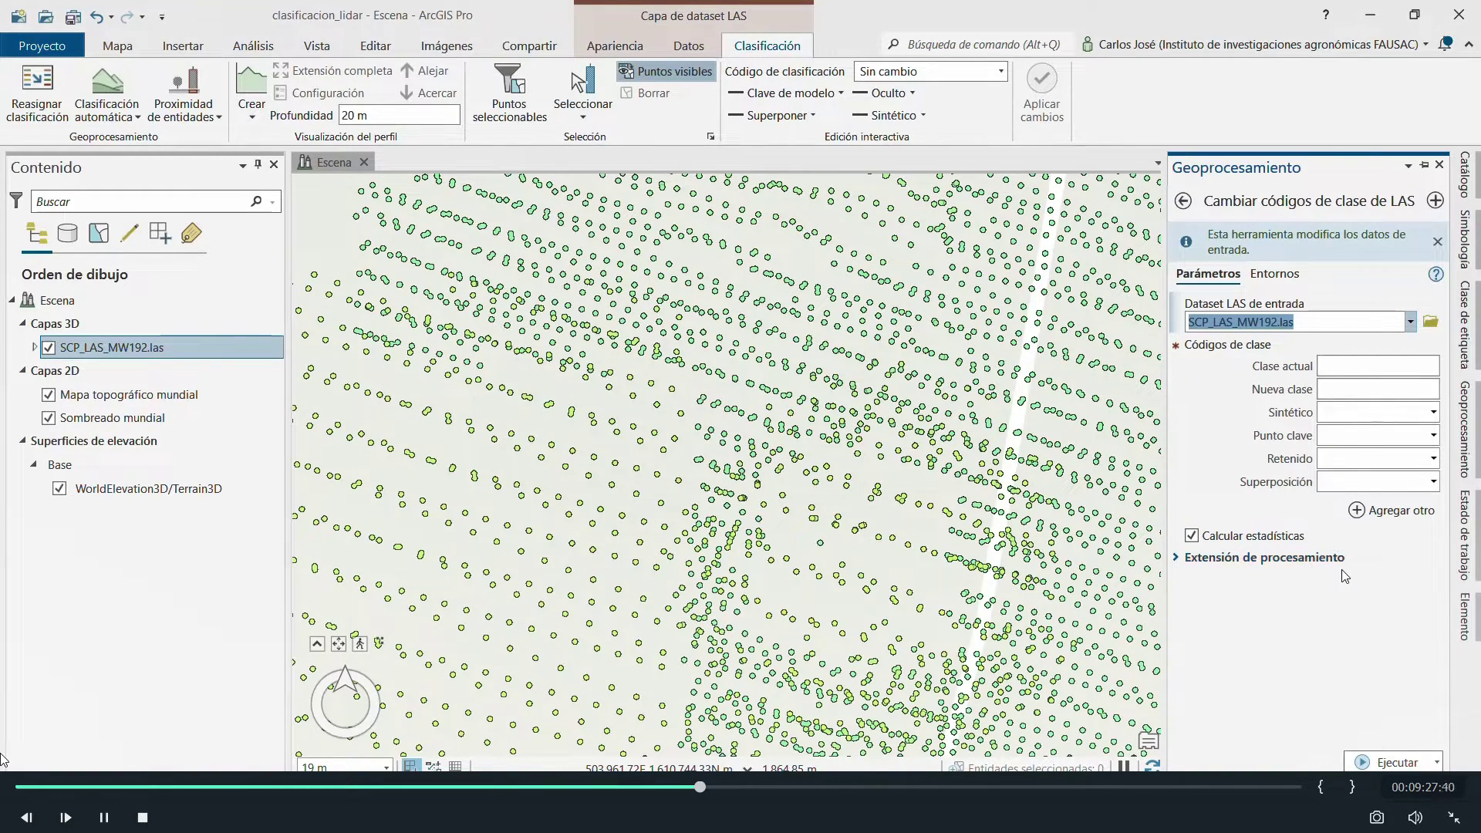
Check which classification codes the LAS filter properties of SCP_LAS_MW192.las list
right_click(200, 349)
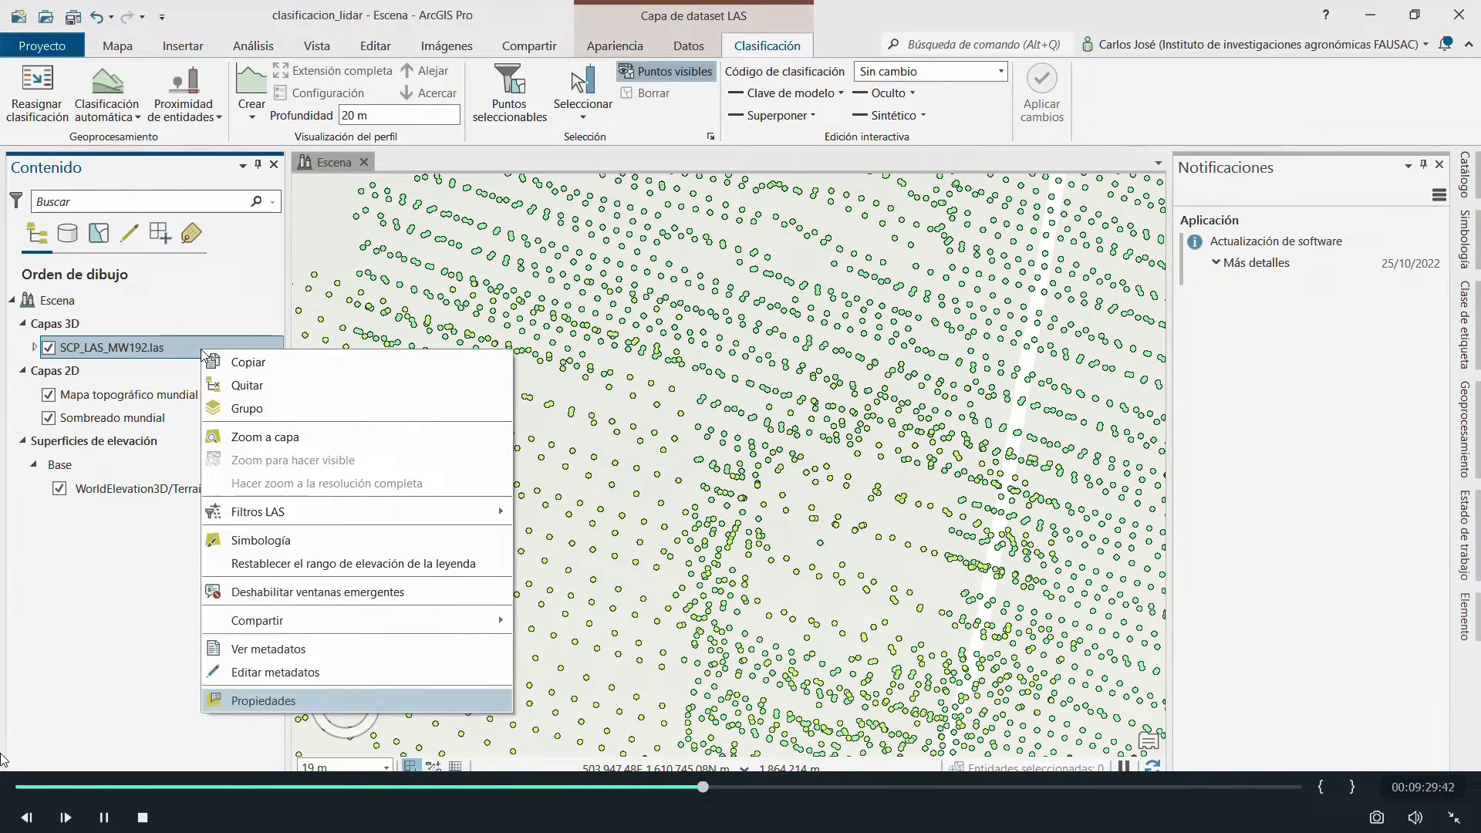
click(469, 698)
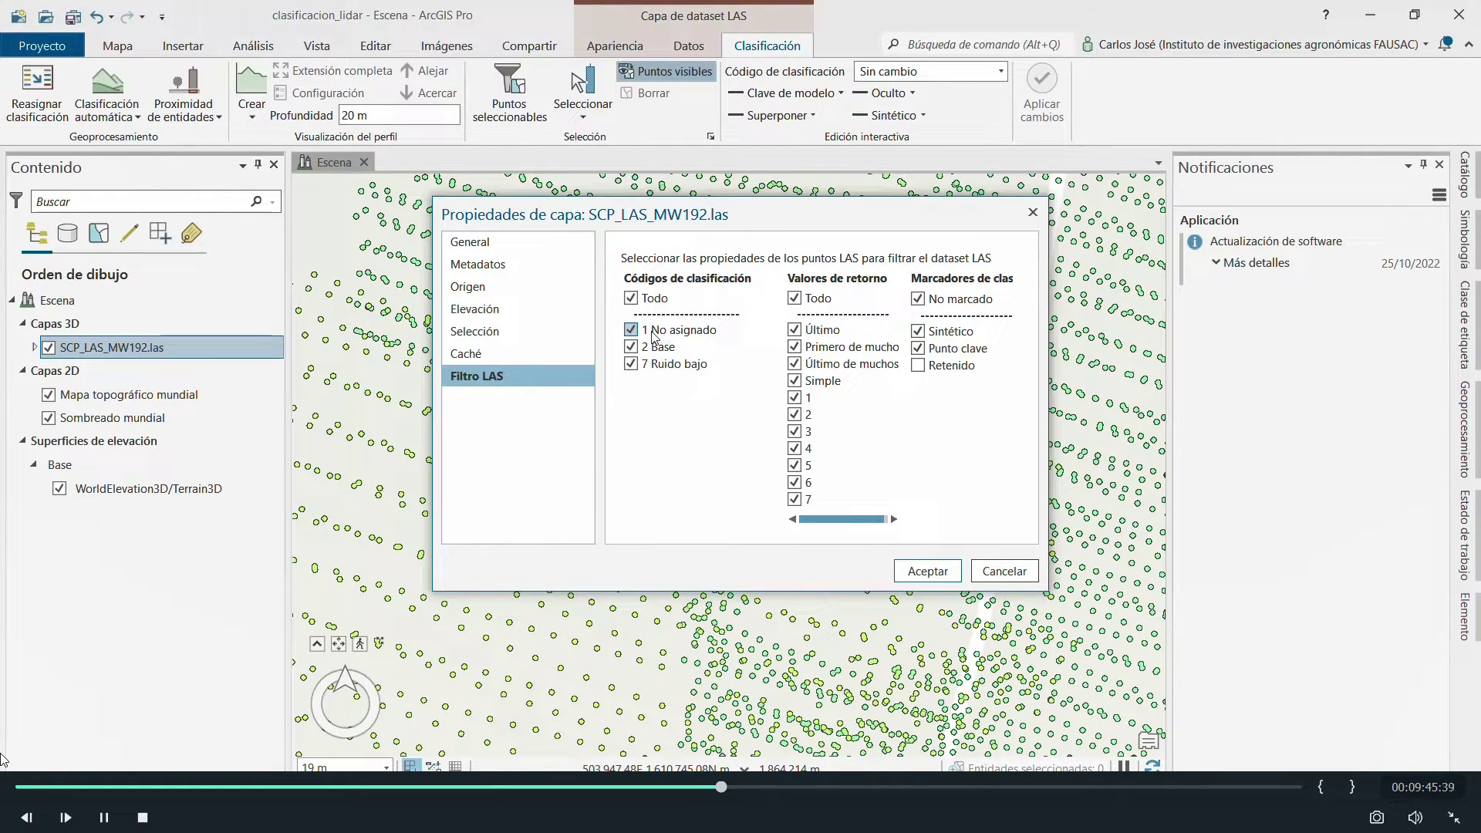
click(918, 573)
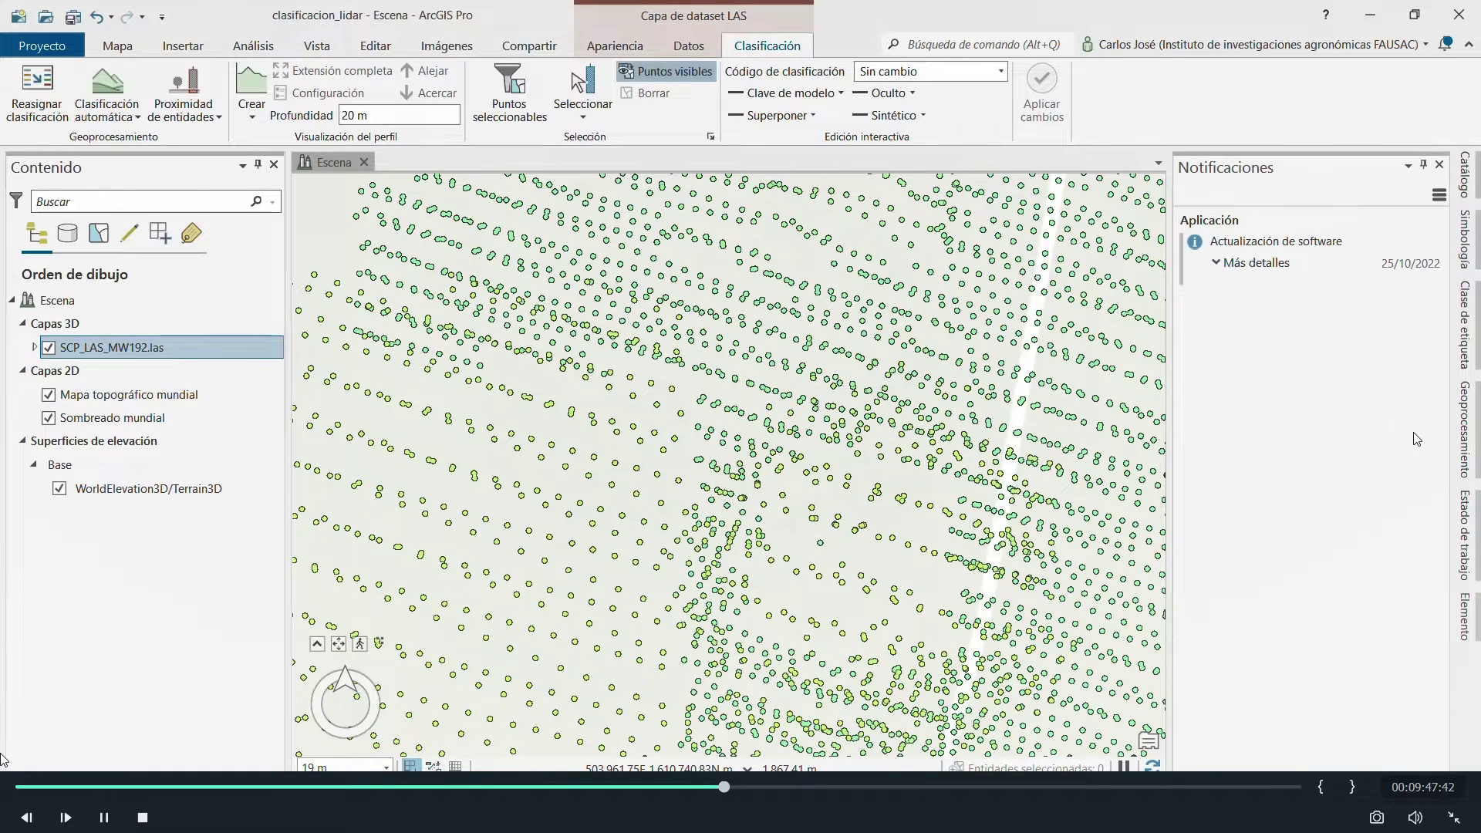
Return to the Change LAS Class Codes tool and reassign current class 2 to new class 1
click(1463, 430)
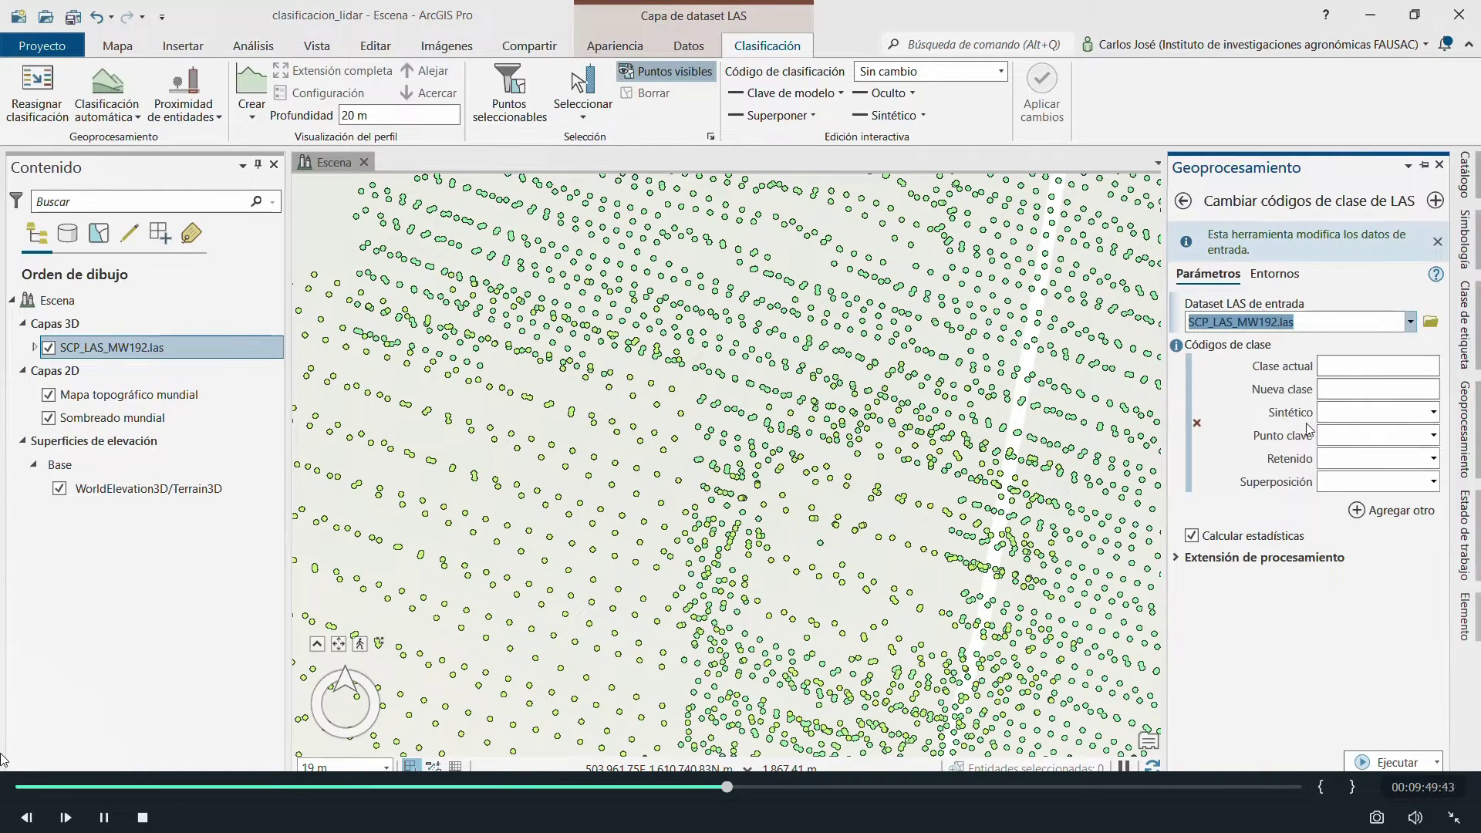
click(1359, 368)
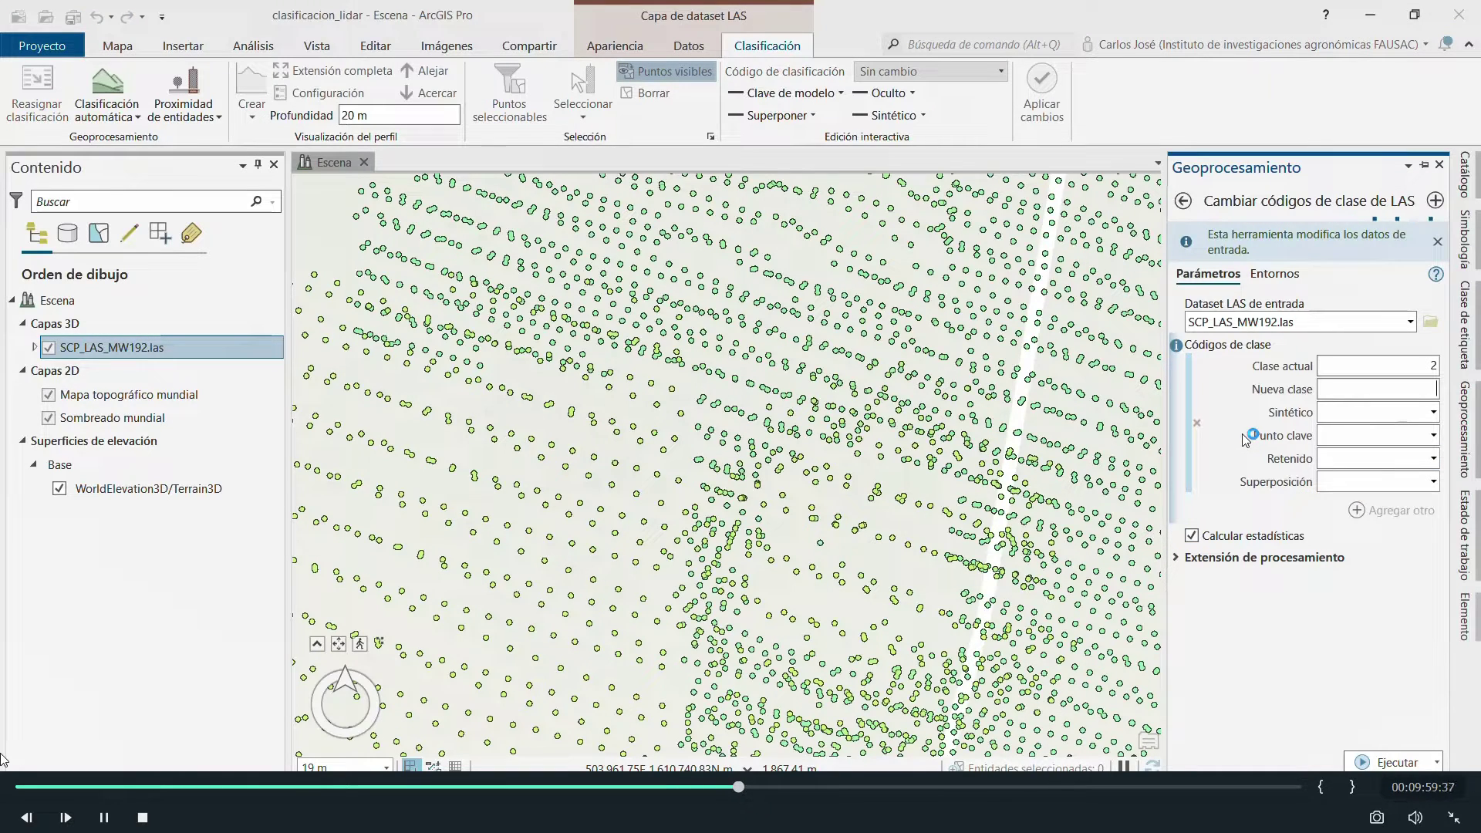
key(BackSpace)
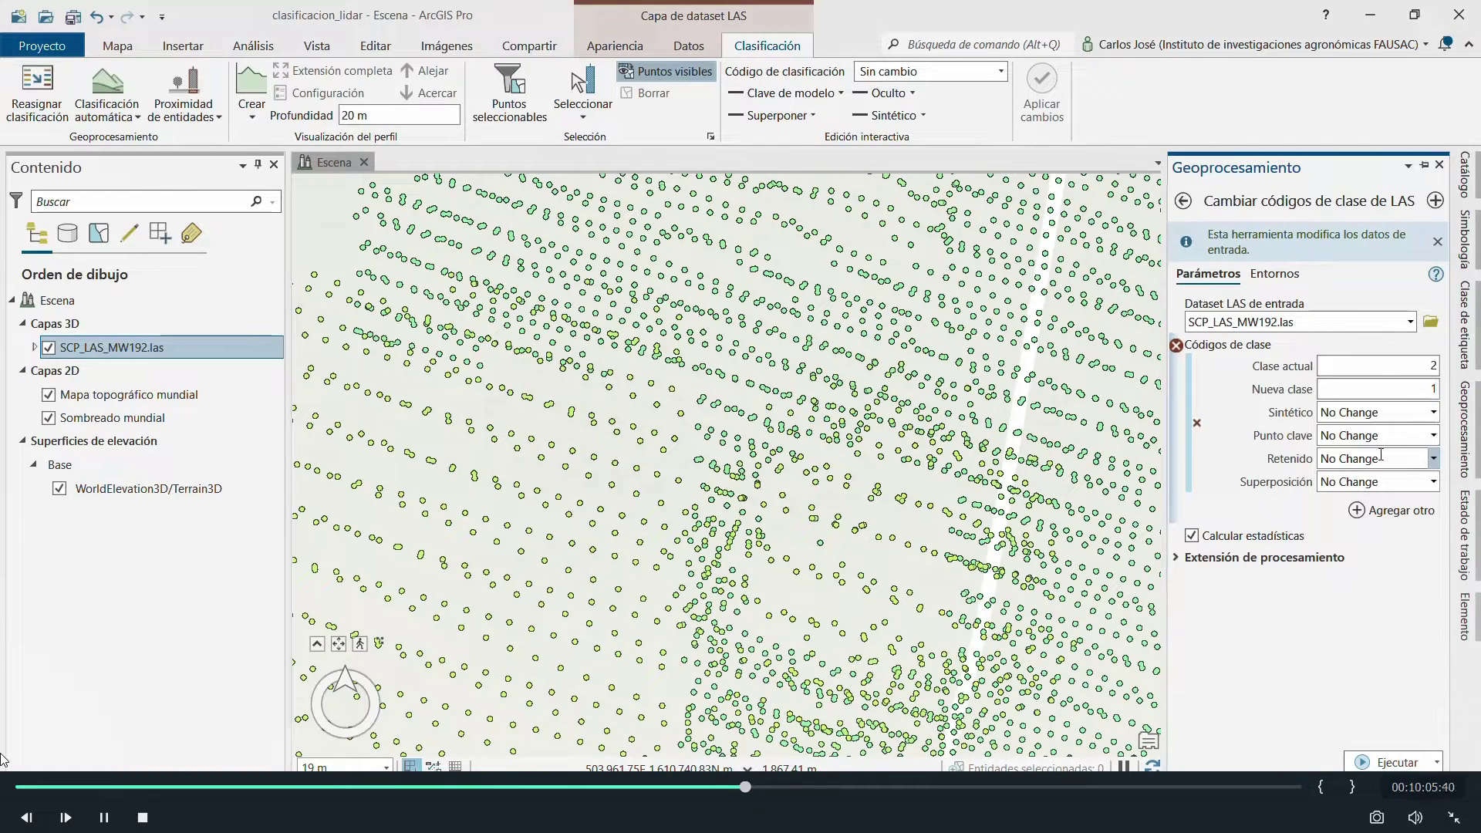
Add a second class code entry that reassigns current class 7 to new class 1
click(1386, 512)
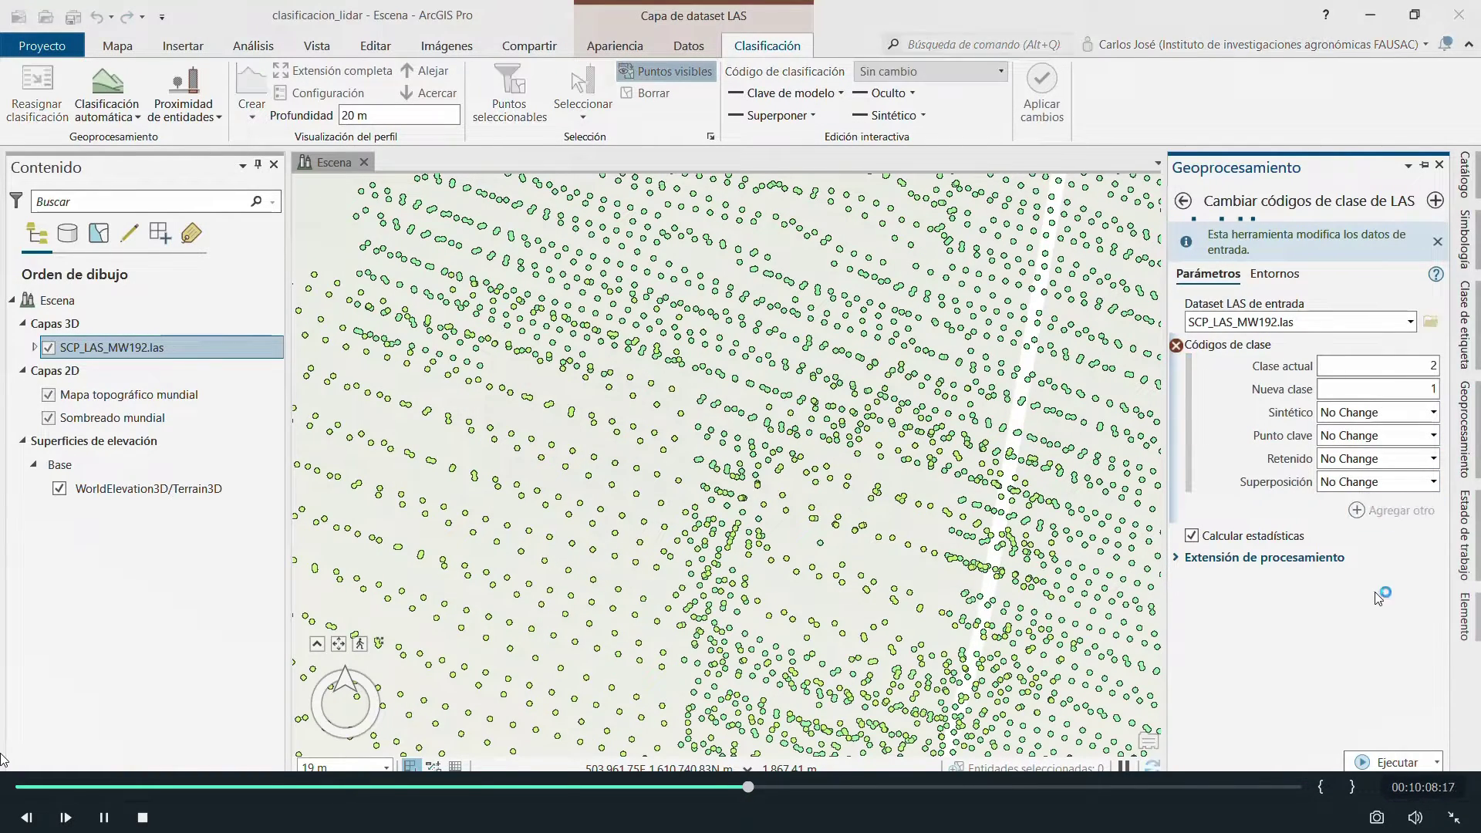
click(1384, 509)
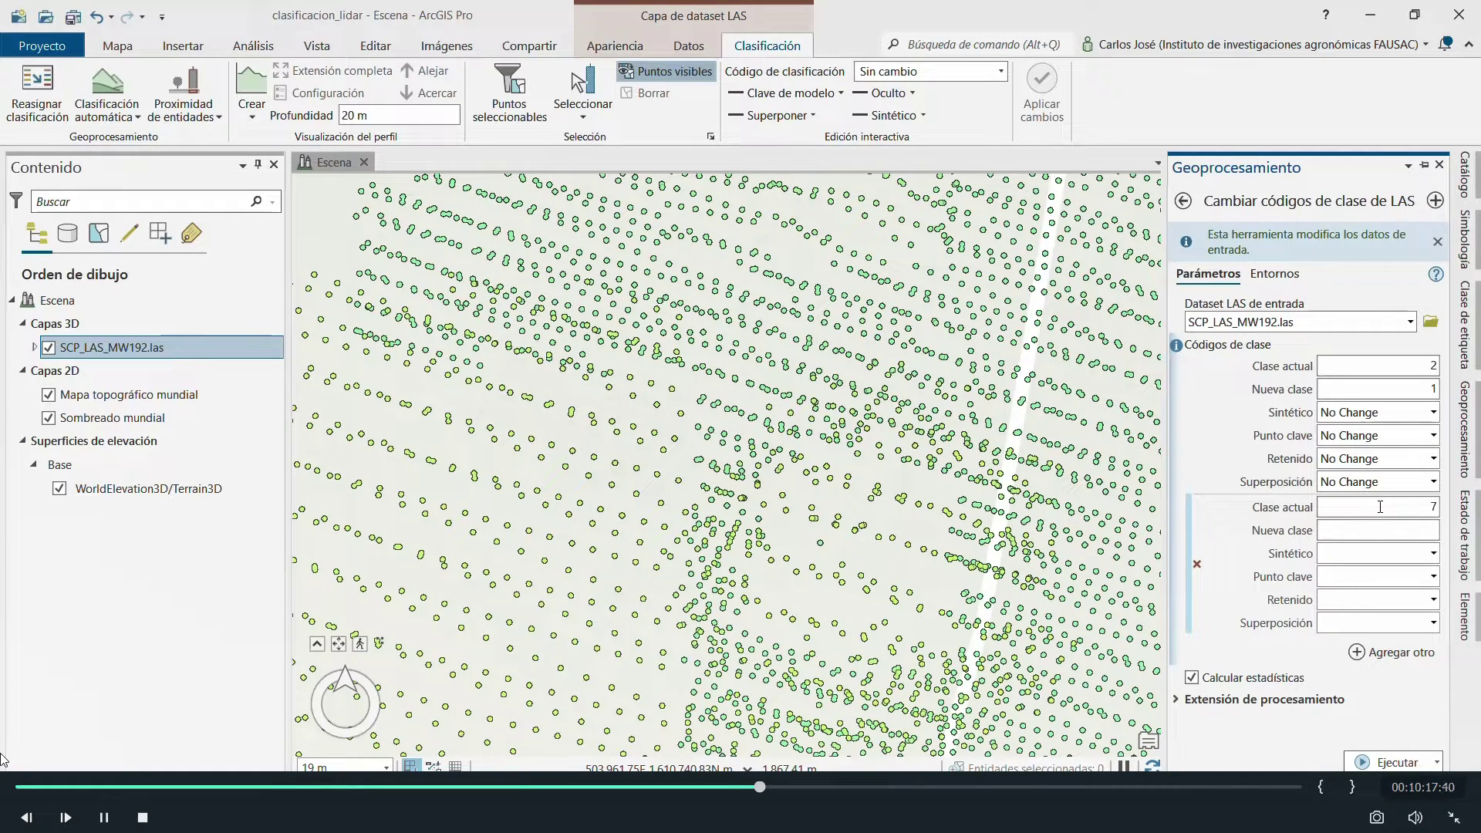
click(1409, 531)
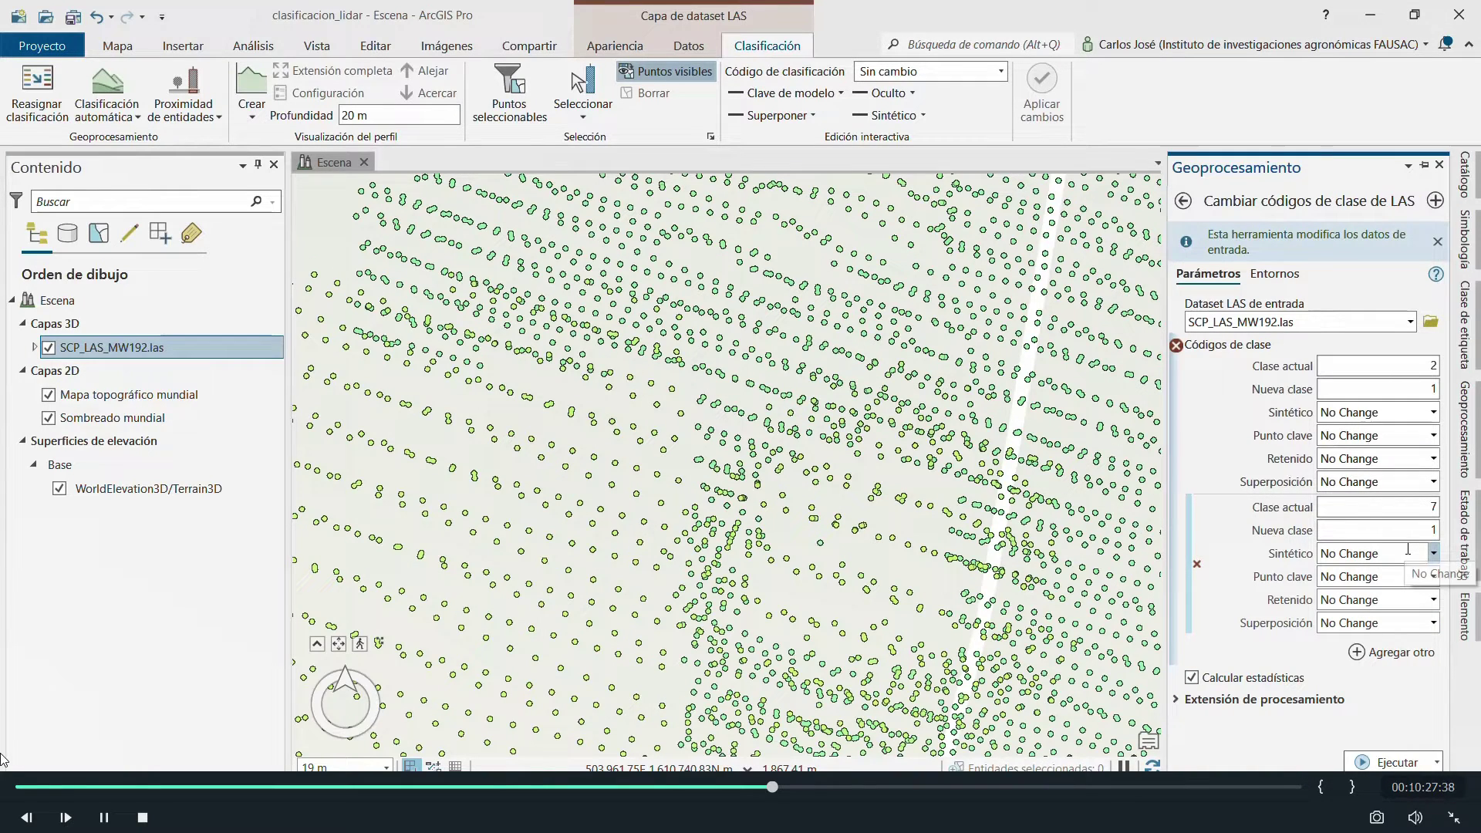
text(1)
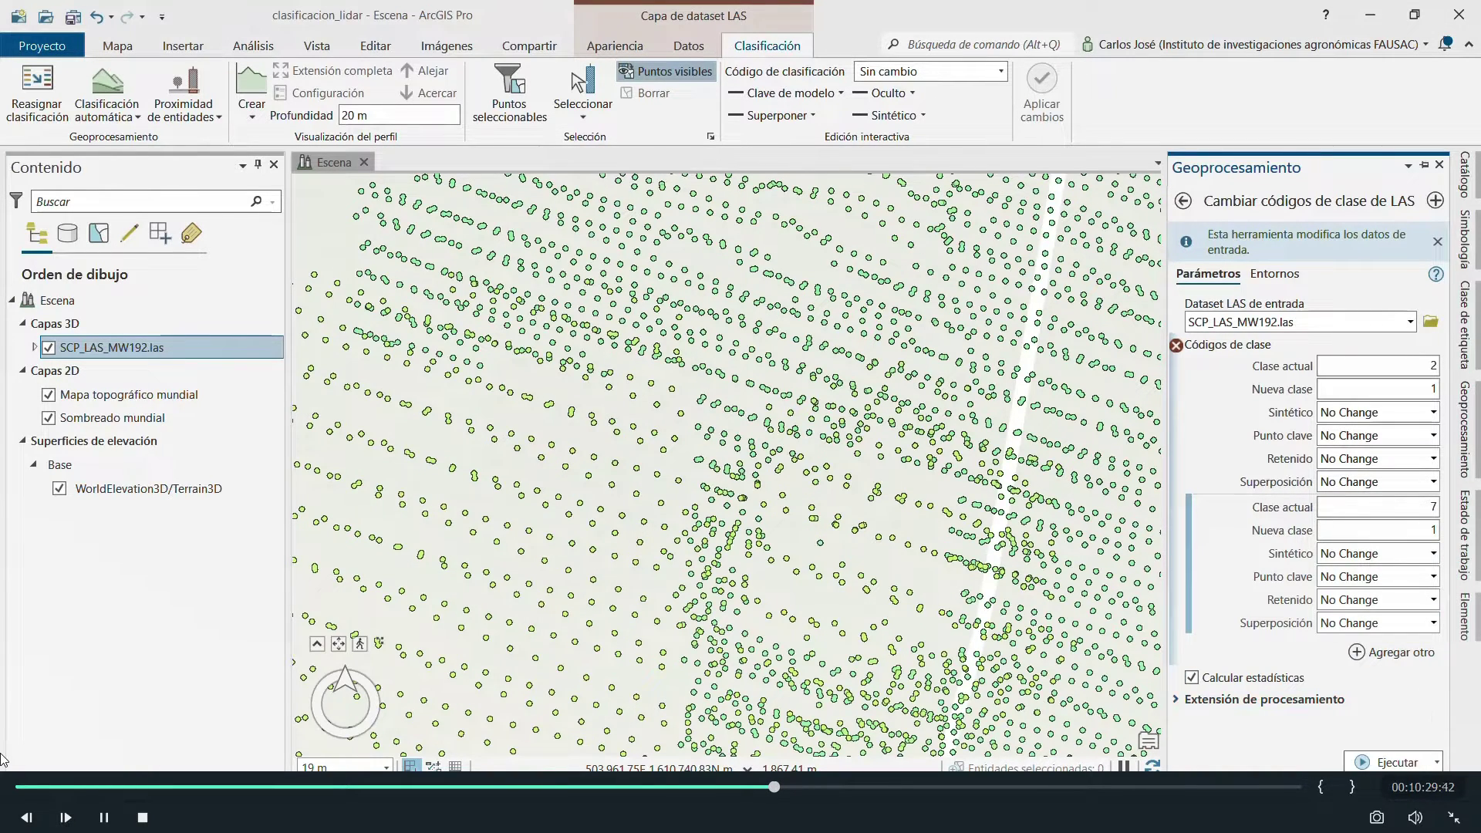
Run the class code reassignment with statistics calculation and review the run details
click(1362, 764)
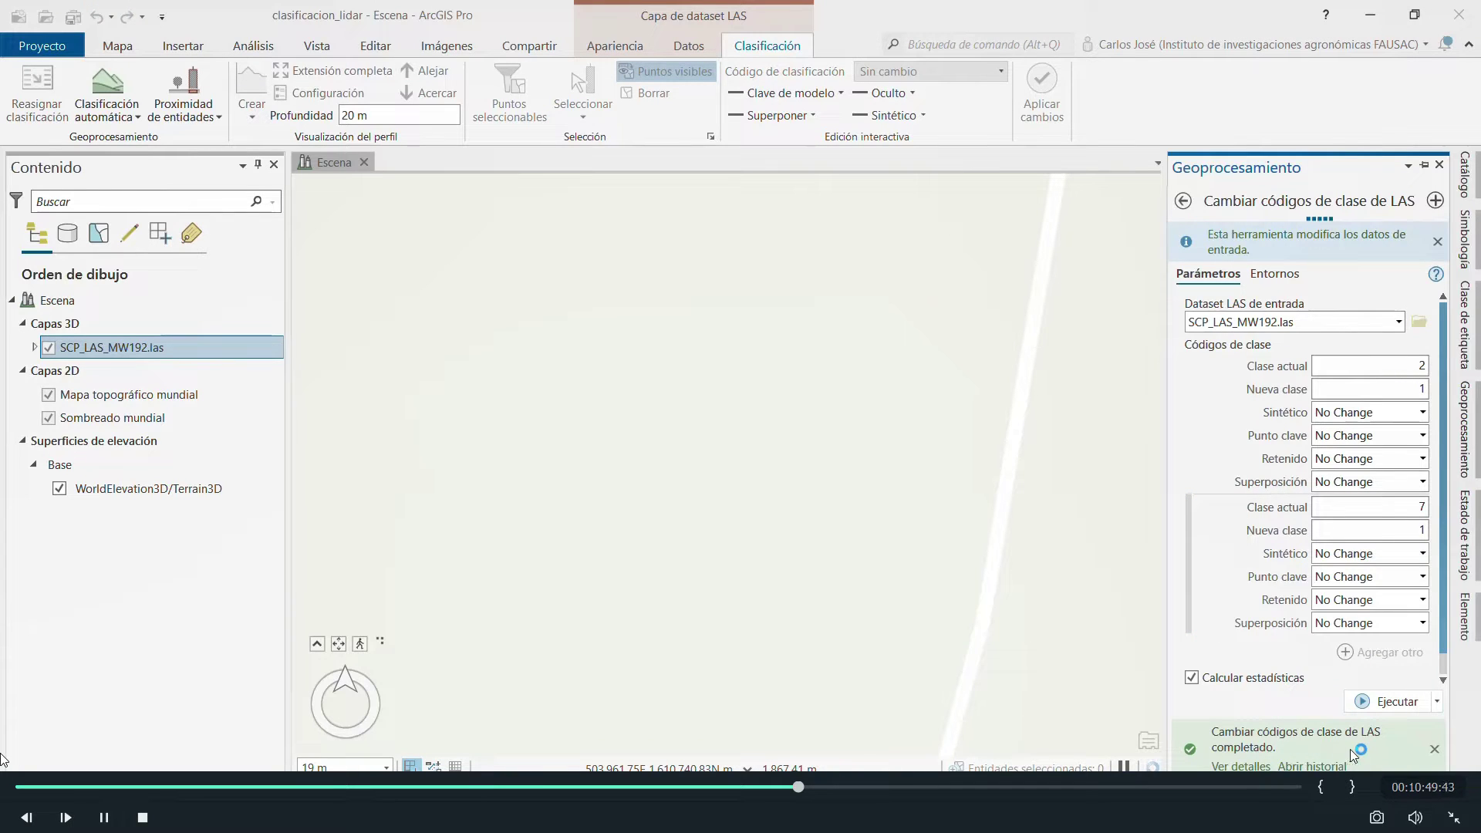
click(1242, 765)
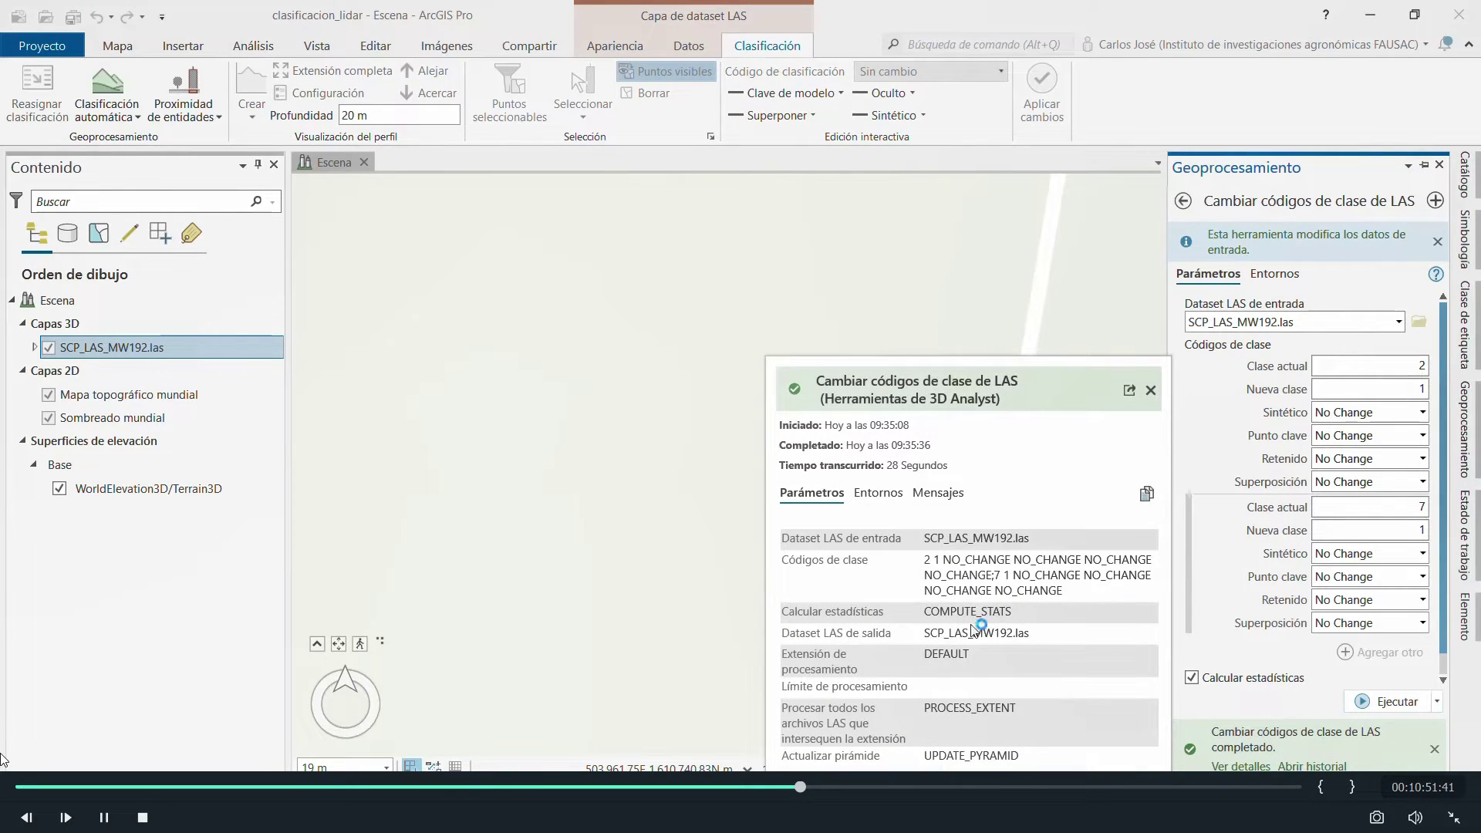
click(1150, 391)
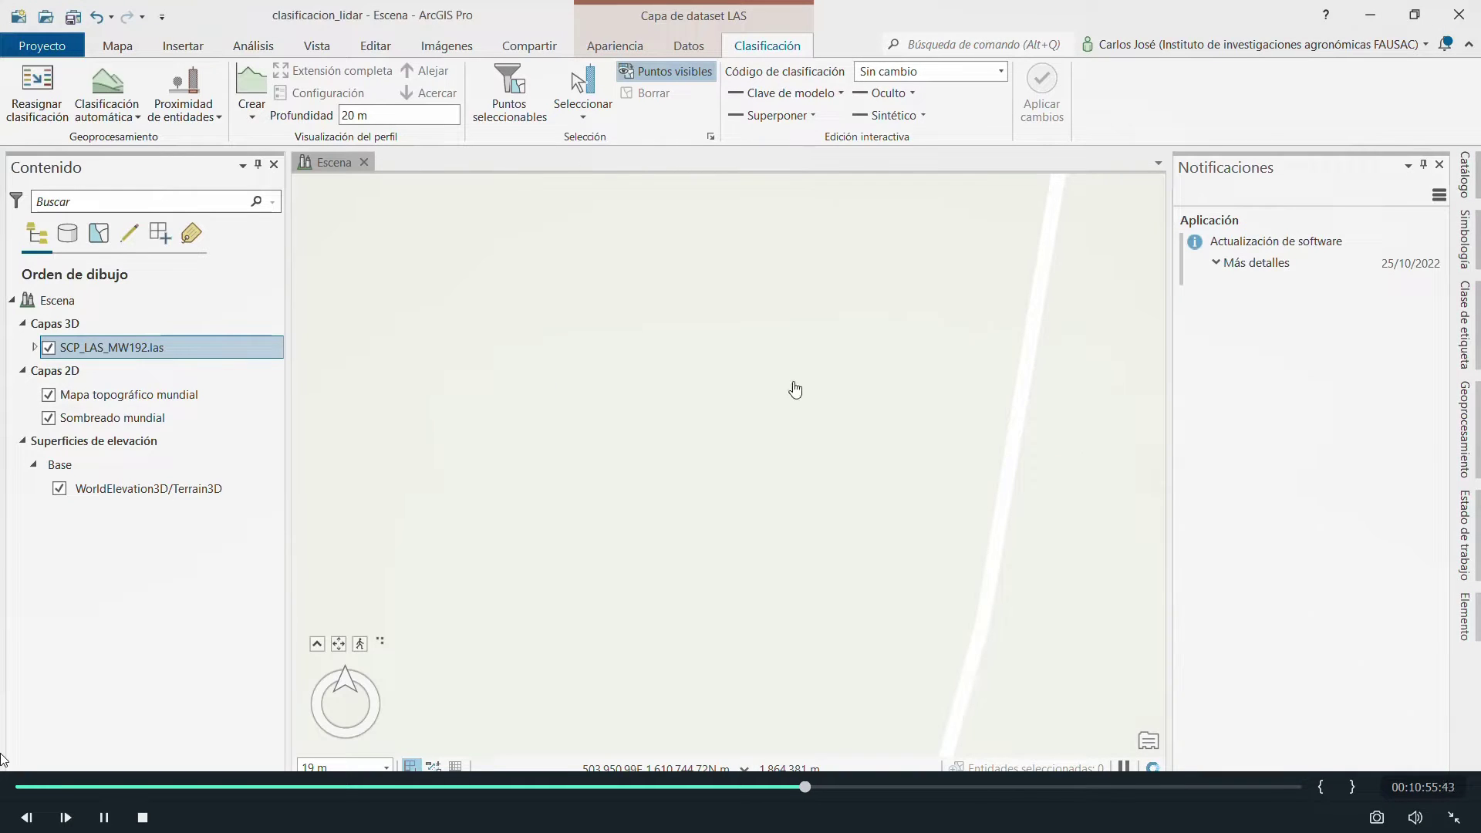
Verify the reassigned classification codes in the LAS filter properties of SCP_LAS_MW192.las
right_click(152, 348)
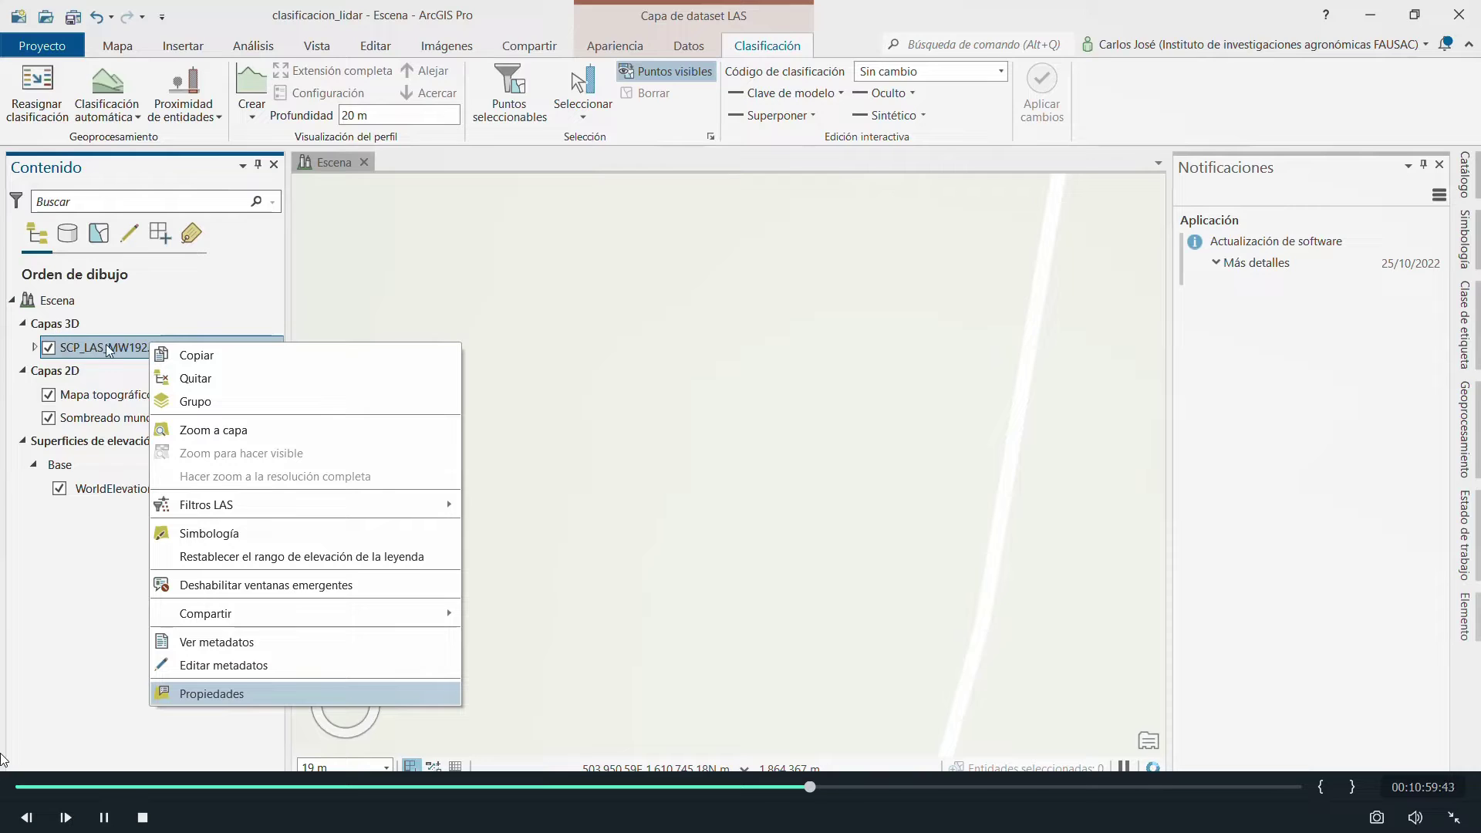
click(236, 695)
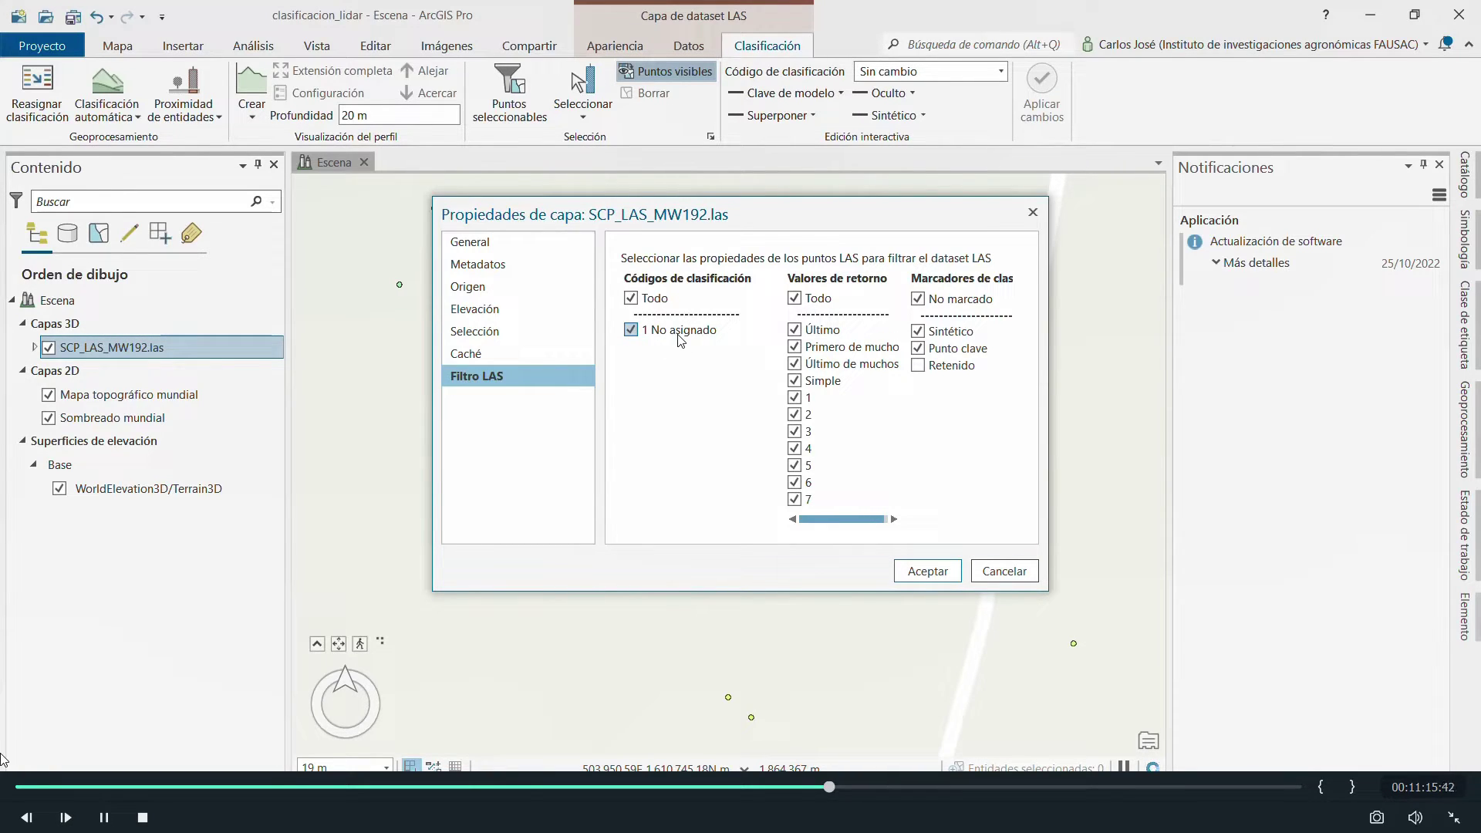
click(924, 571)
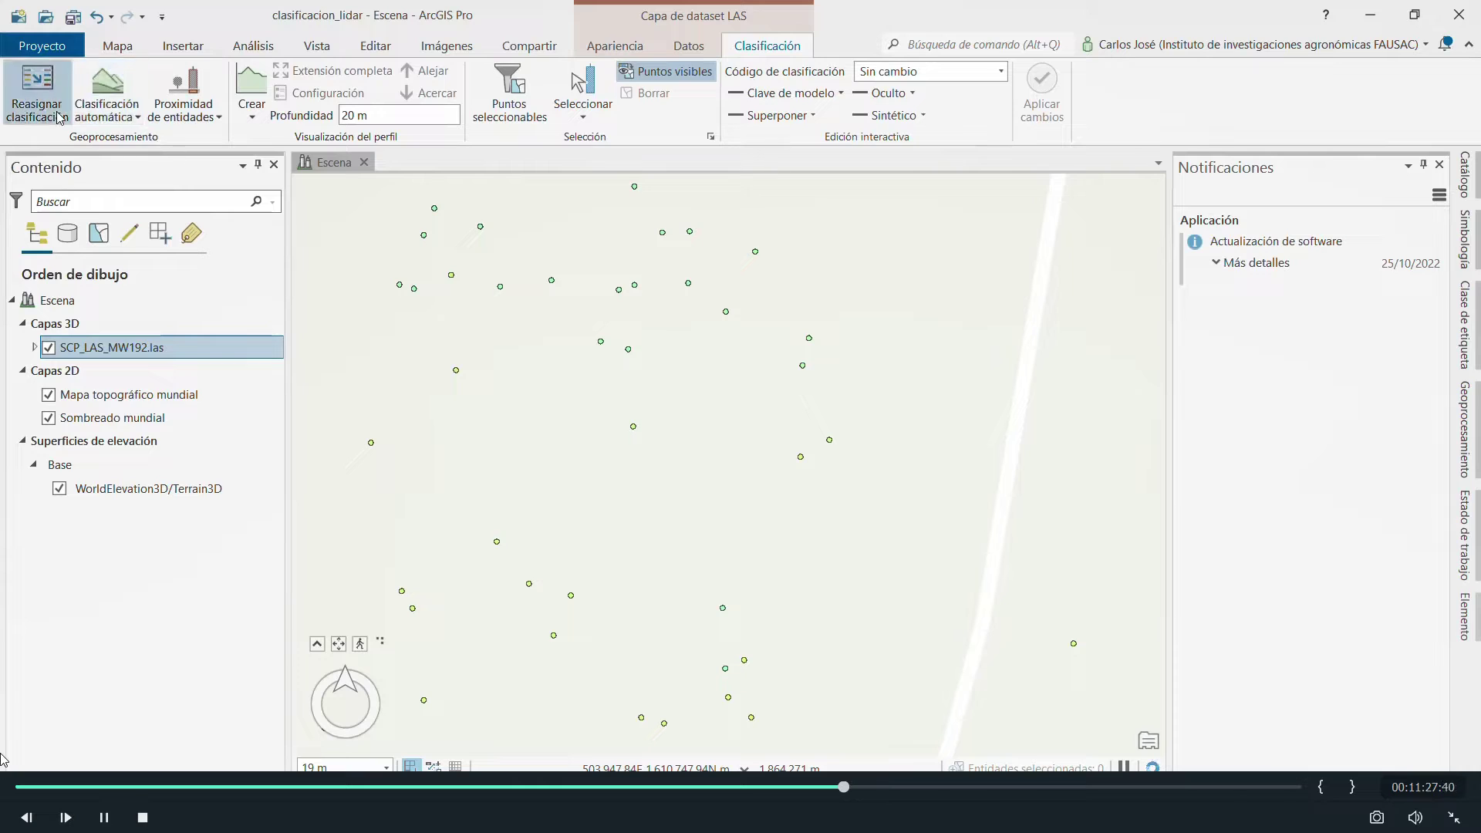
Open the Classify LAS Ground tool for SCP_LAS_MW192.las and review the ground detection methods, keeping standard classification
click(119, 117)
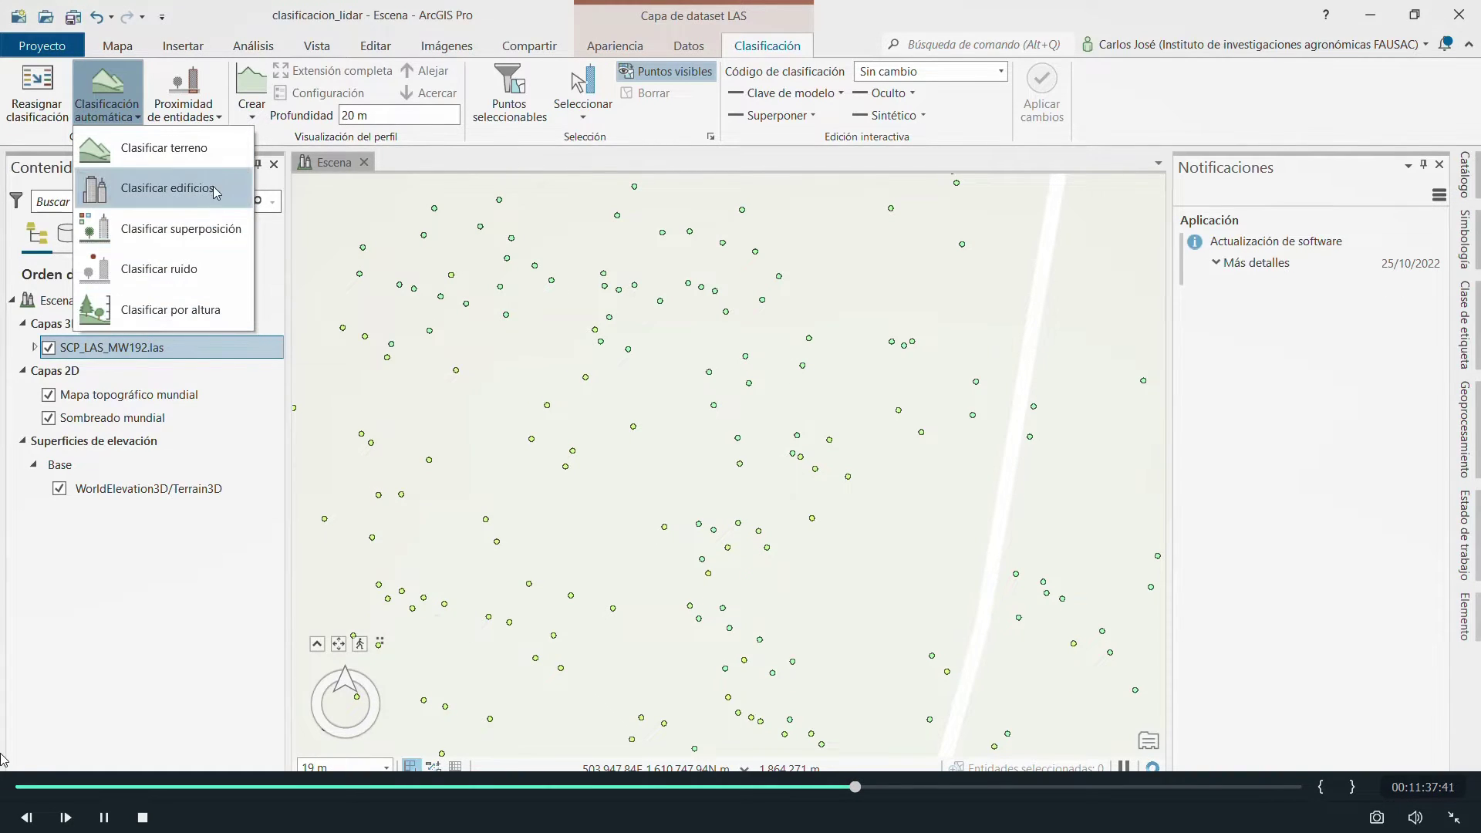
click(168, 148)
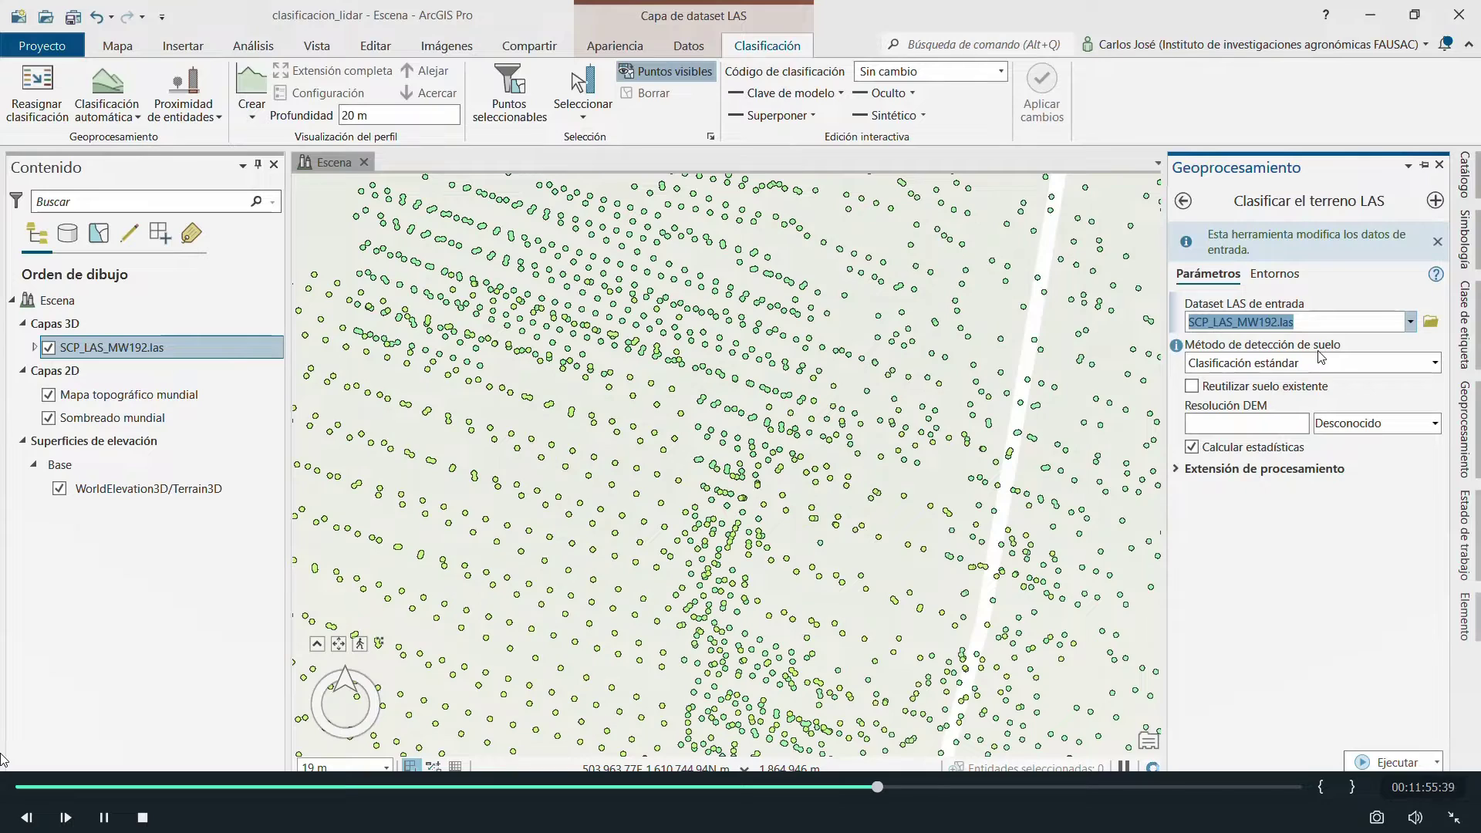
click(1436, 364)
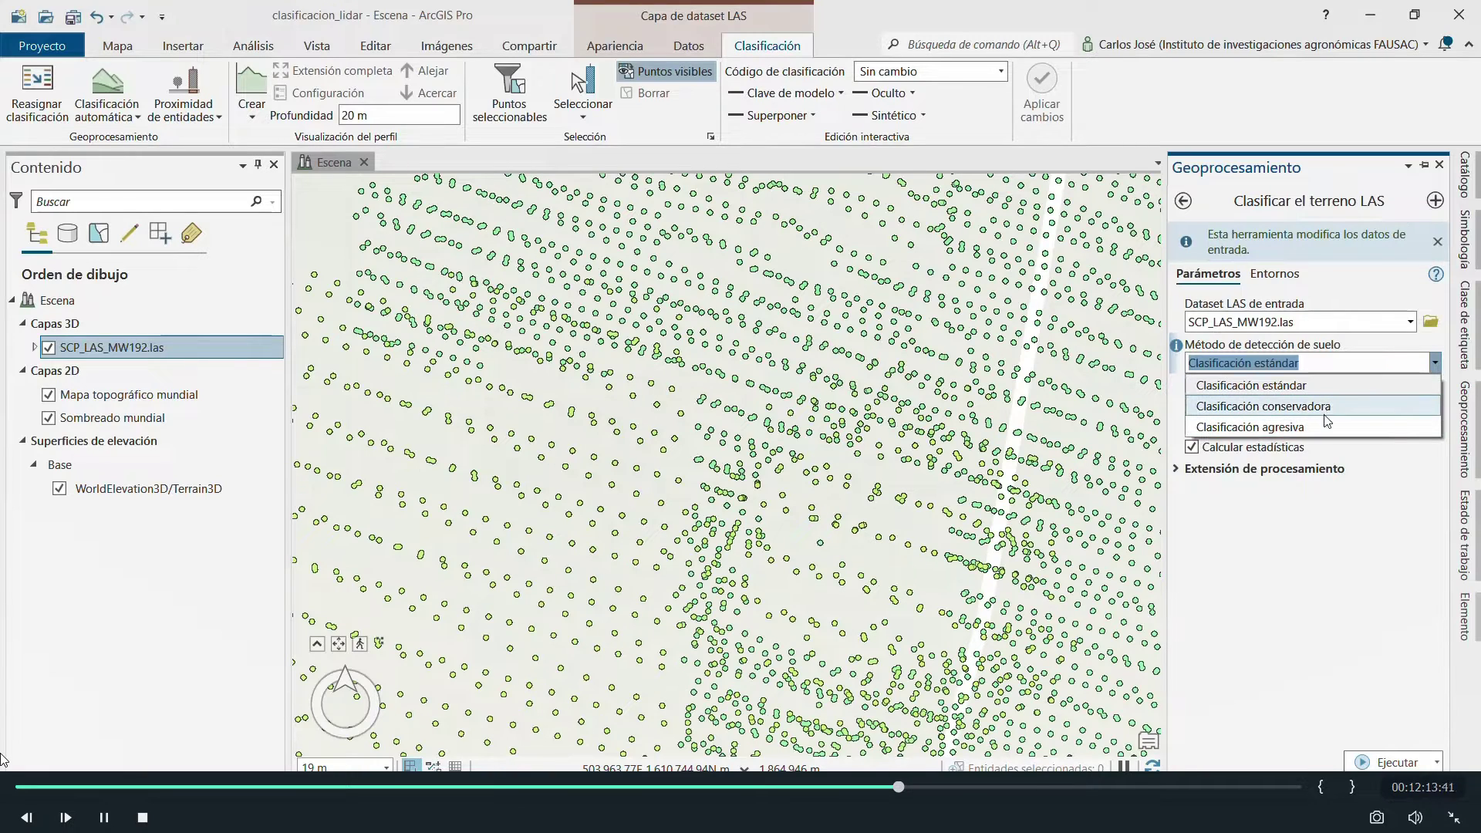
click(1324, 394)
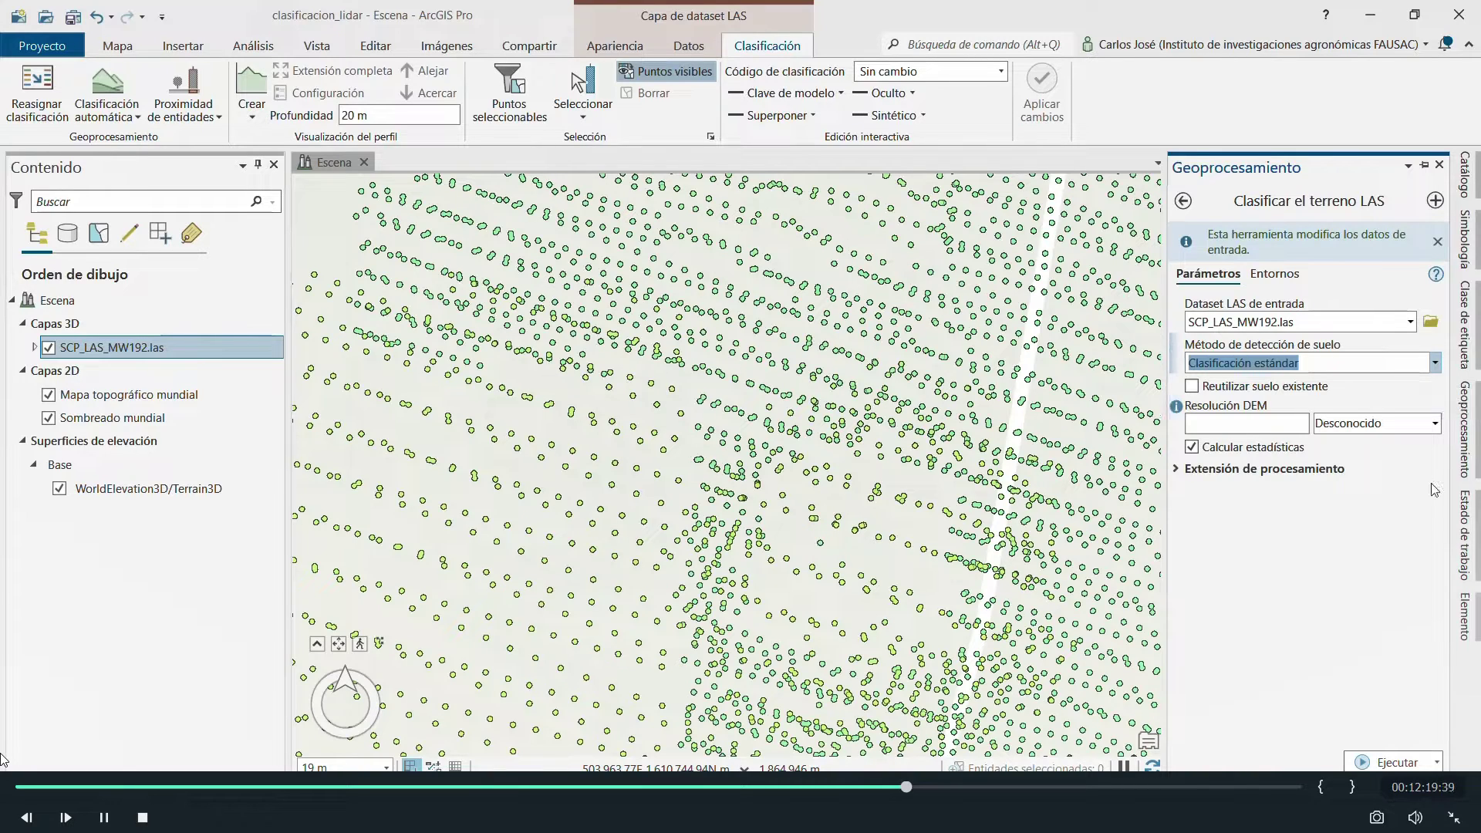
Examine the DEM resolution units and processing extent options, leaving the resolution blank with unknown units
click(1274, 422)
click(1437, 428)
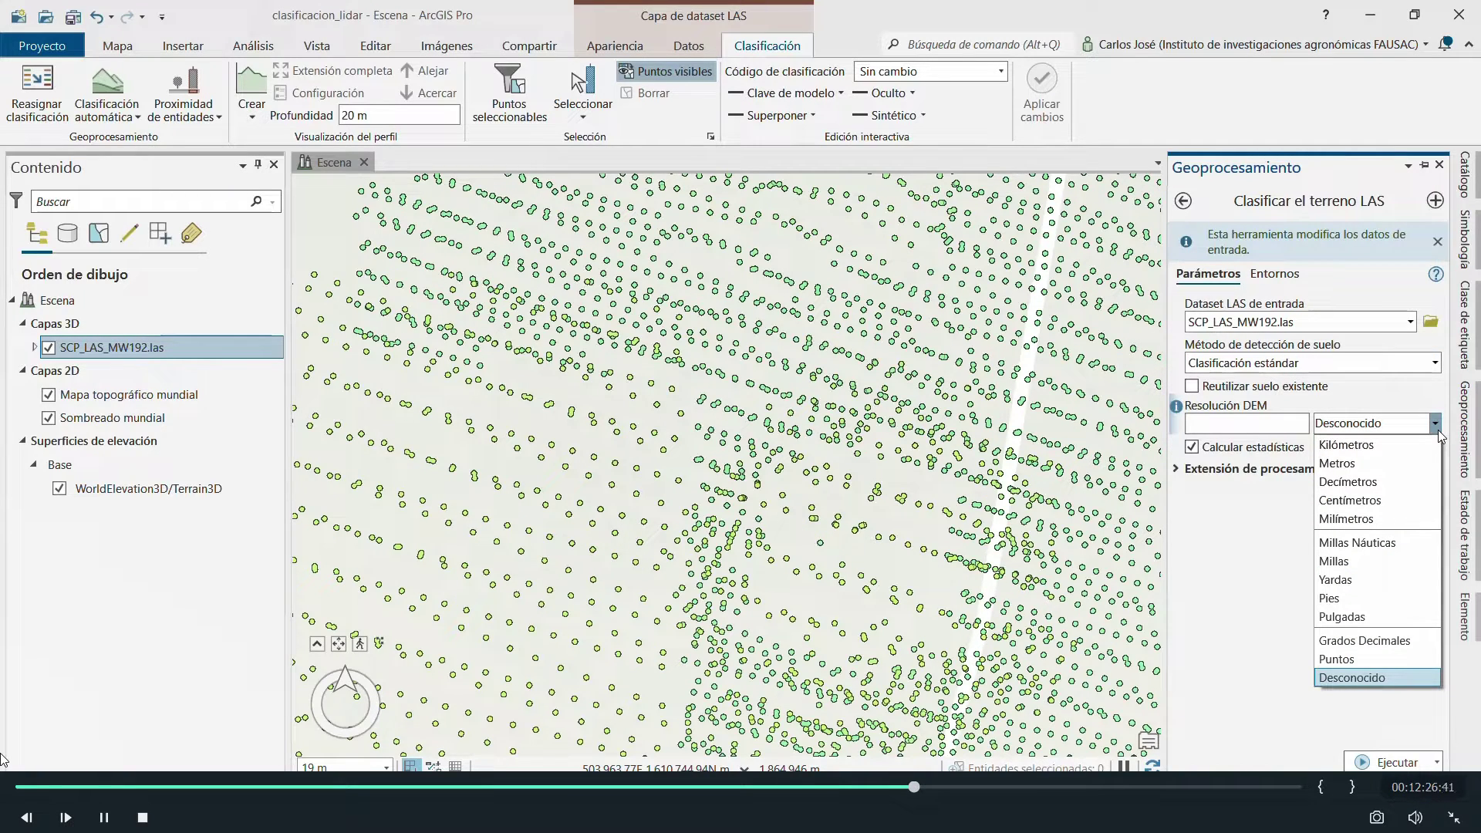
click(1393, 679)
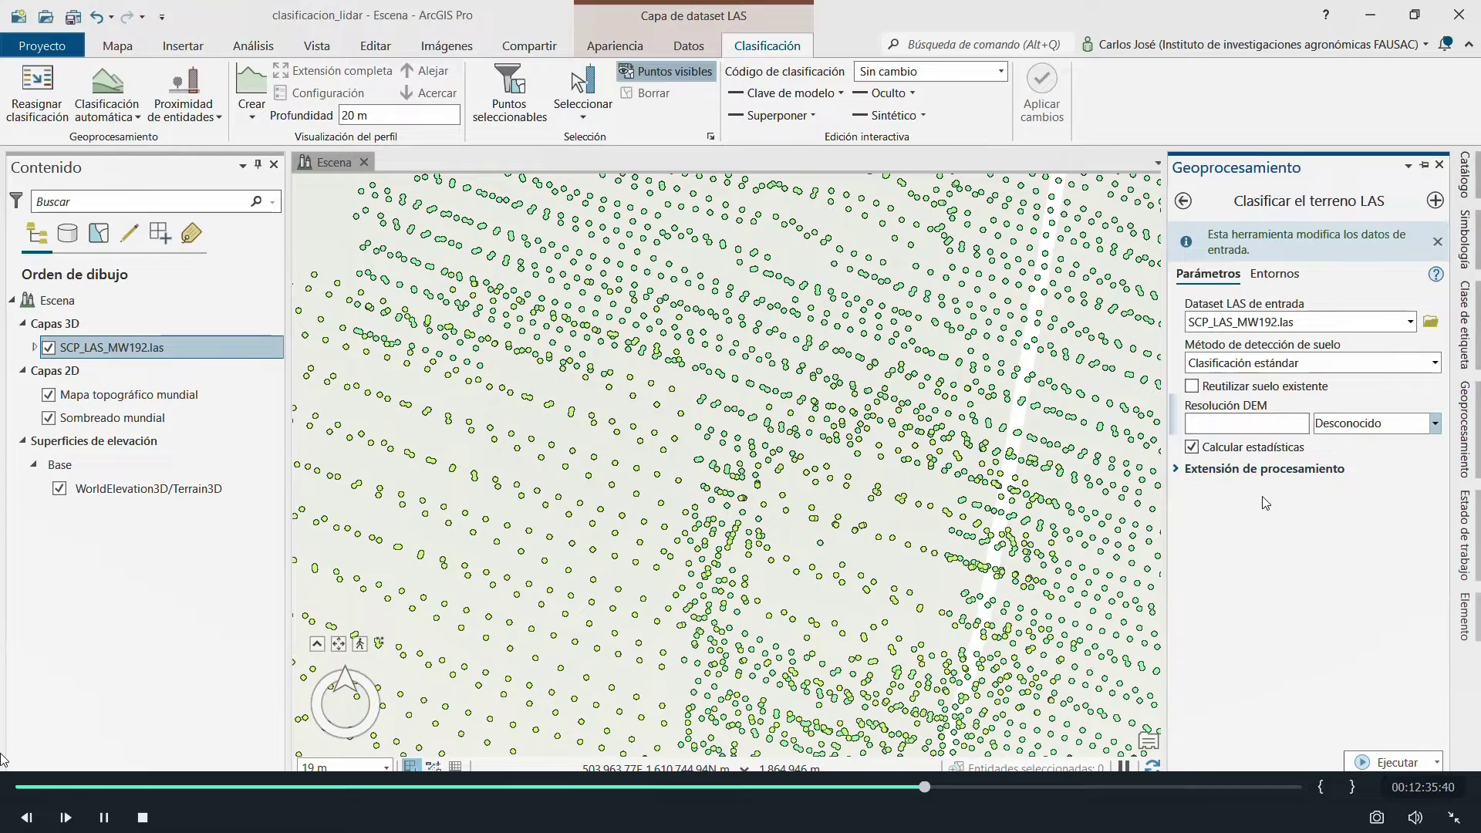
click(1224, 469)
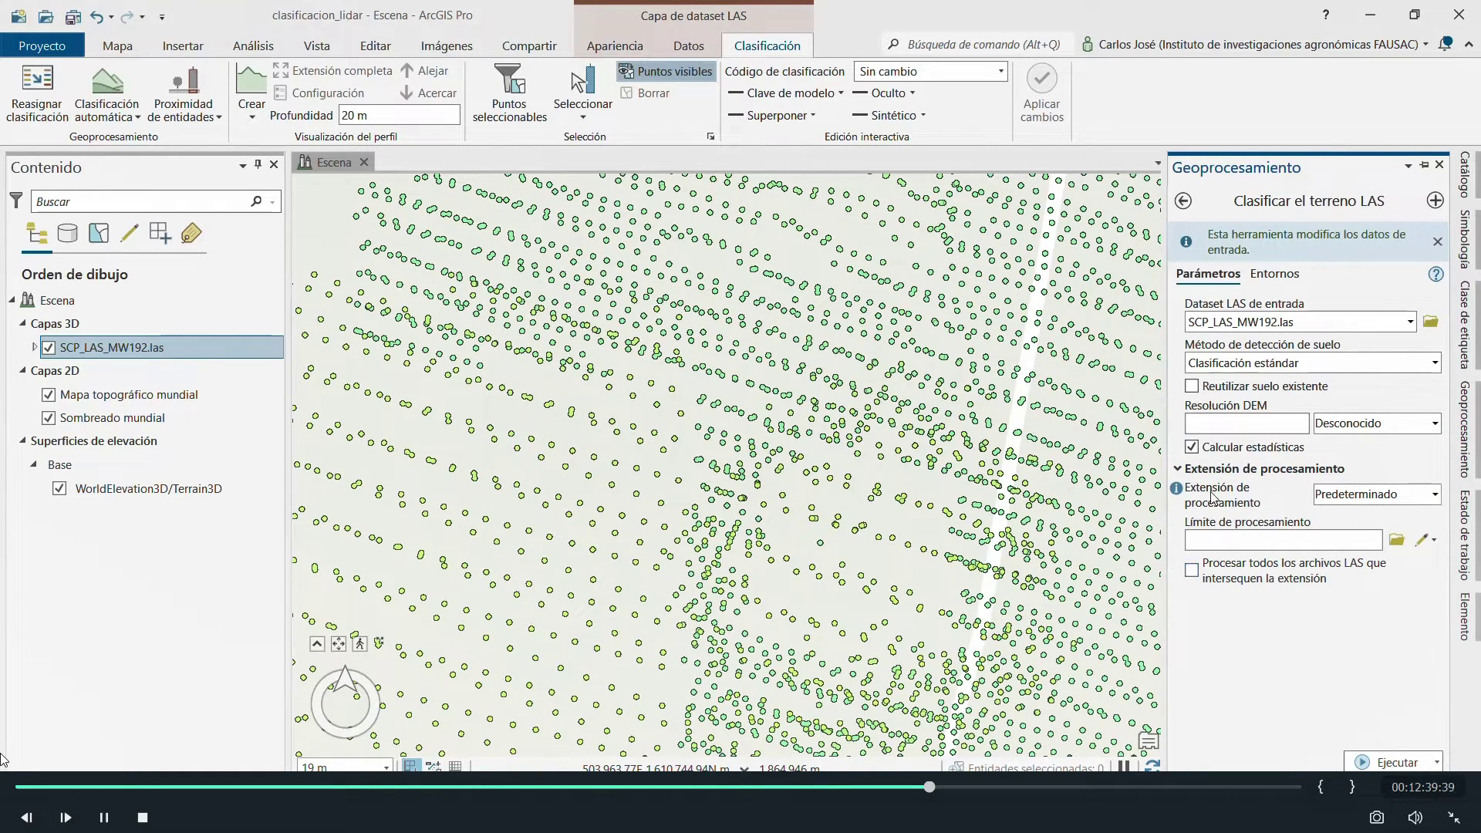
click(1223, 470)
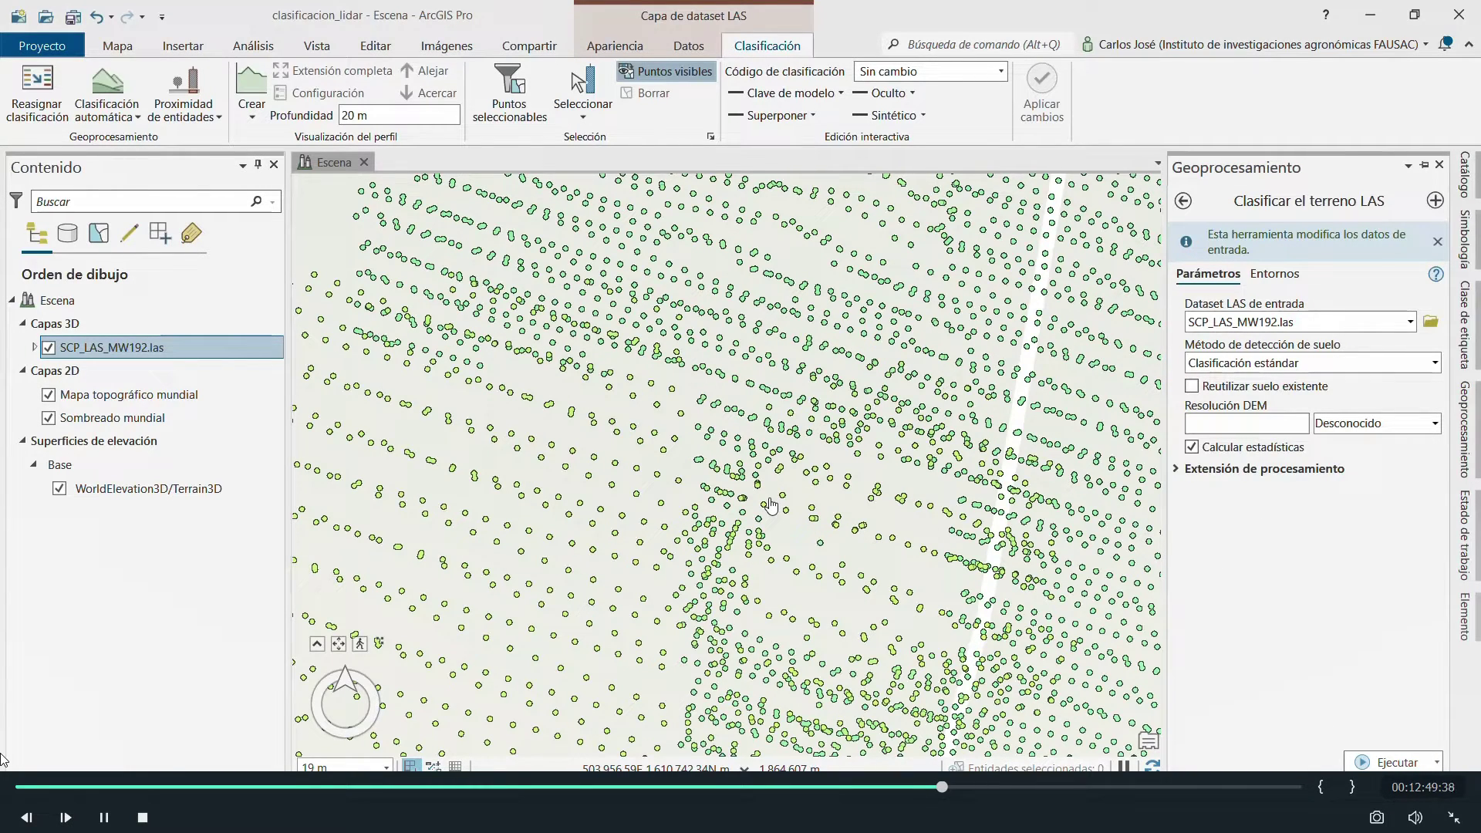
Set up the Classify LAS Building tool with a 2 m minimum roof height, 5 square metre minimum area and the standard method
click(98, 117)
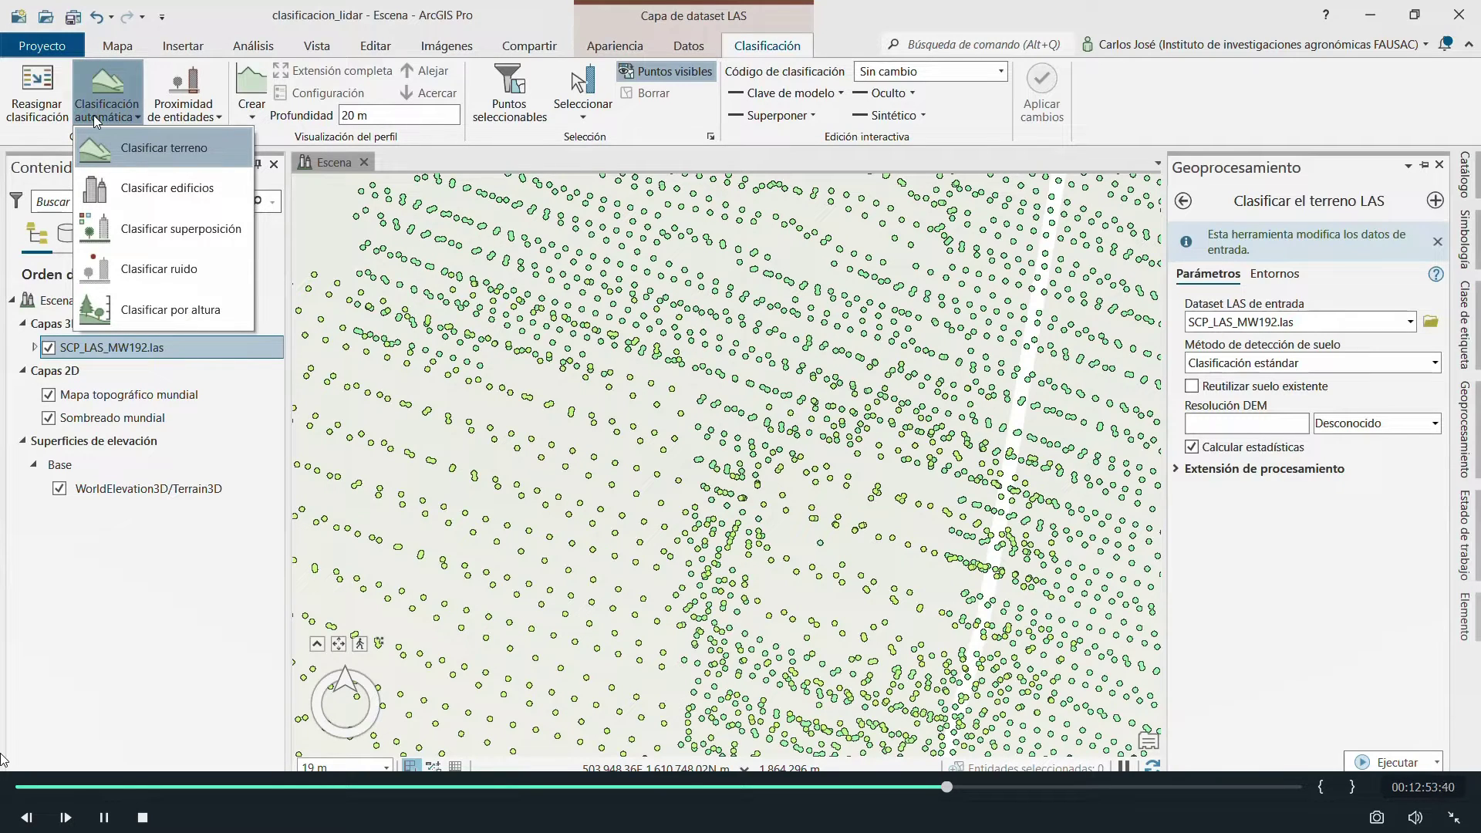
click(136, 192)
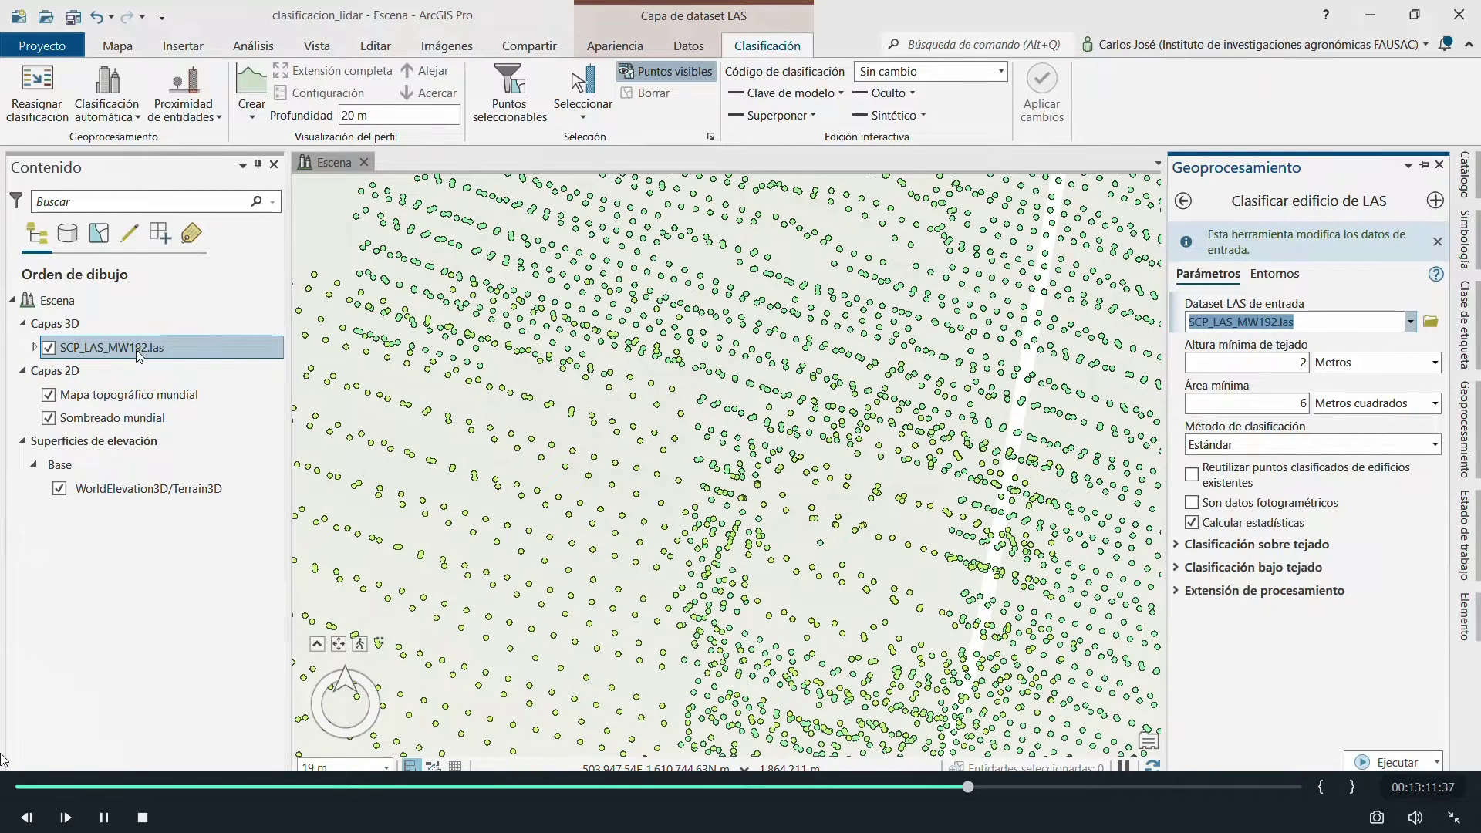
click(1251, 363)
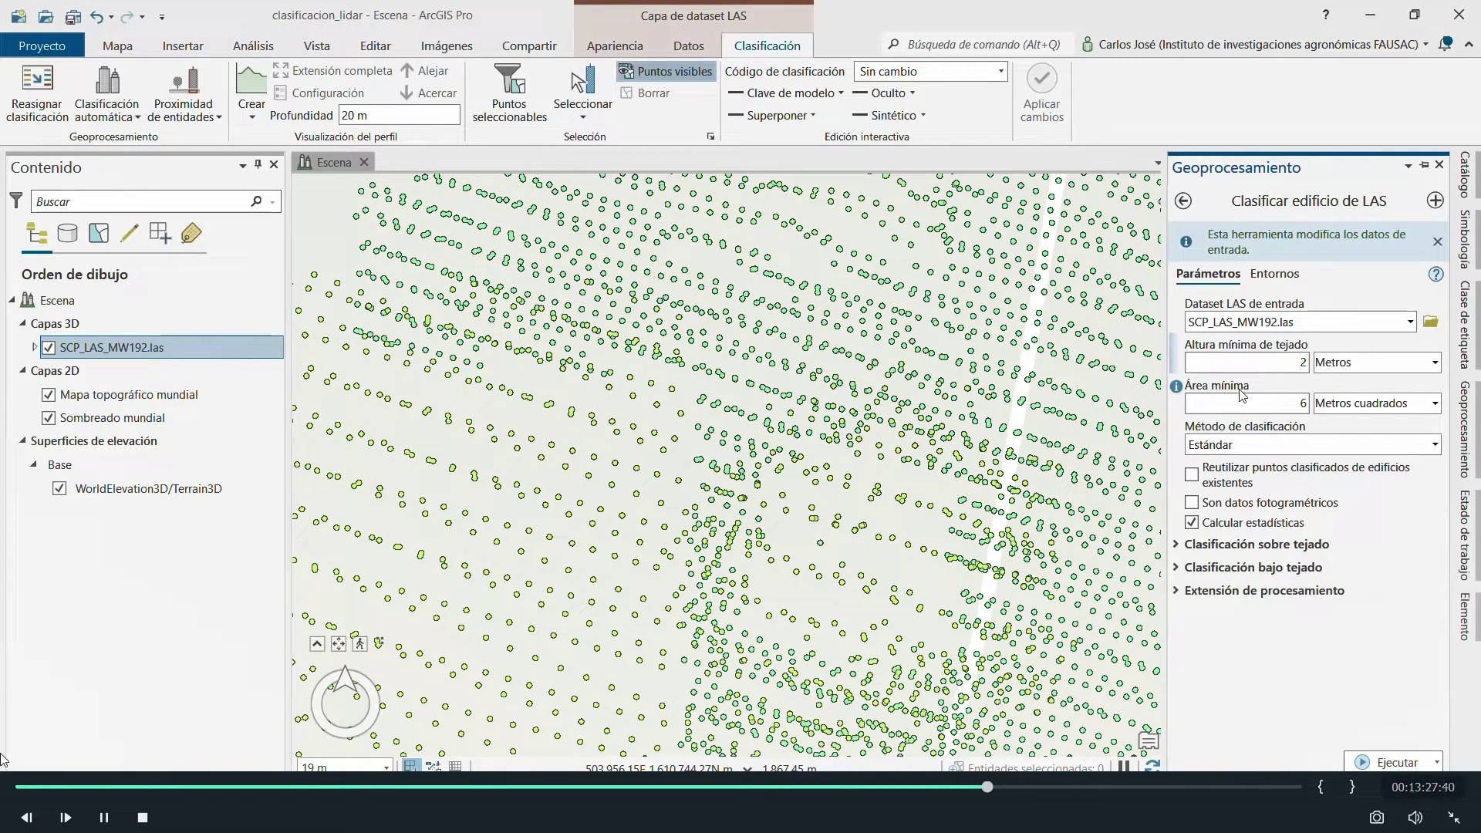
click(1290, 406)
text(5)
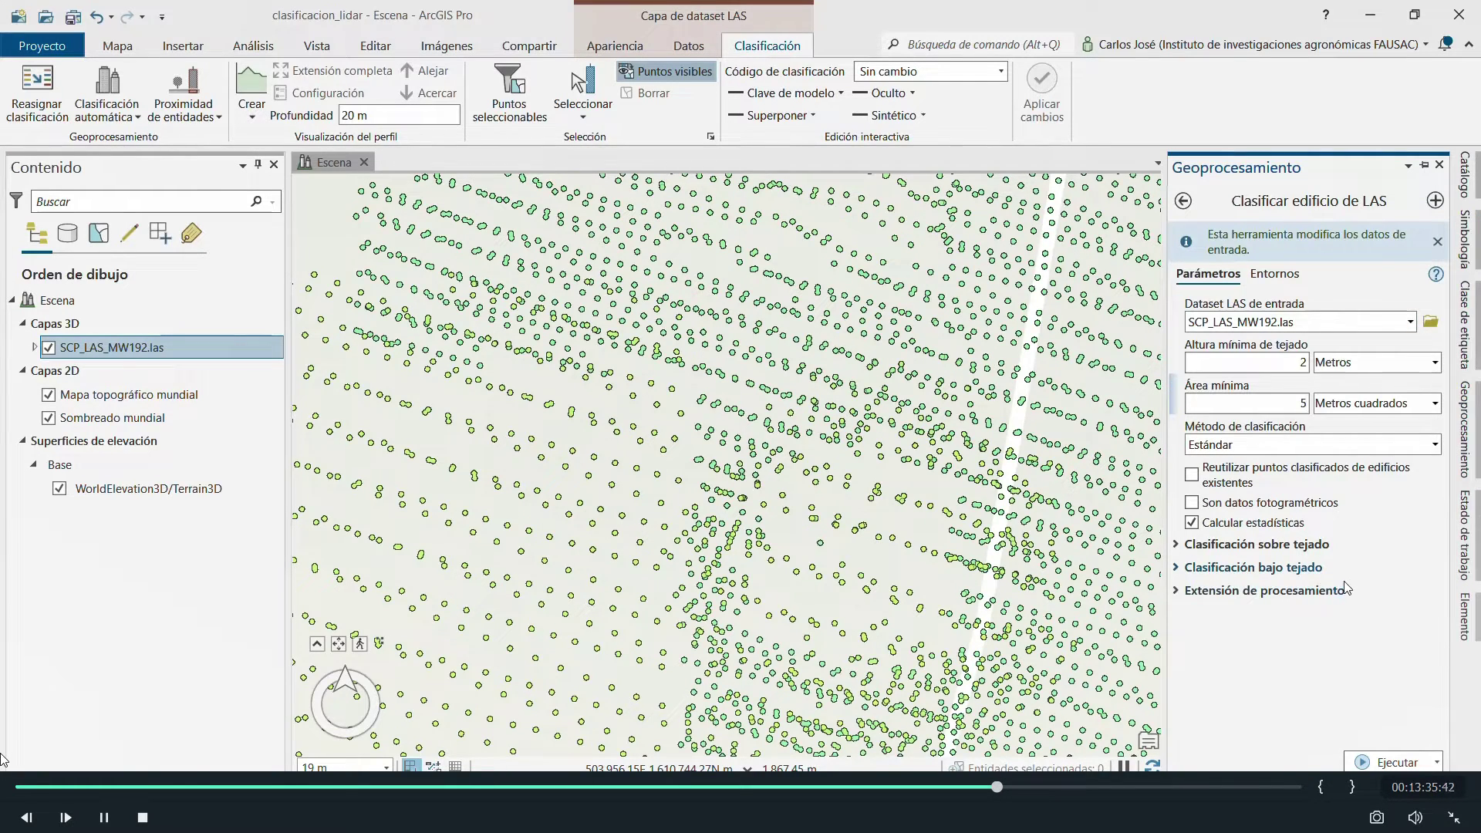
click(1398, 449)
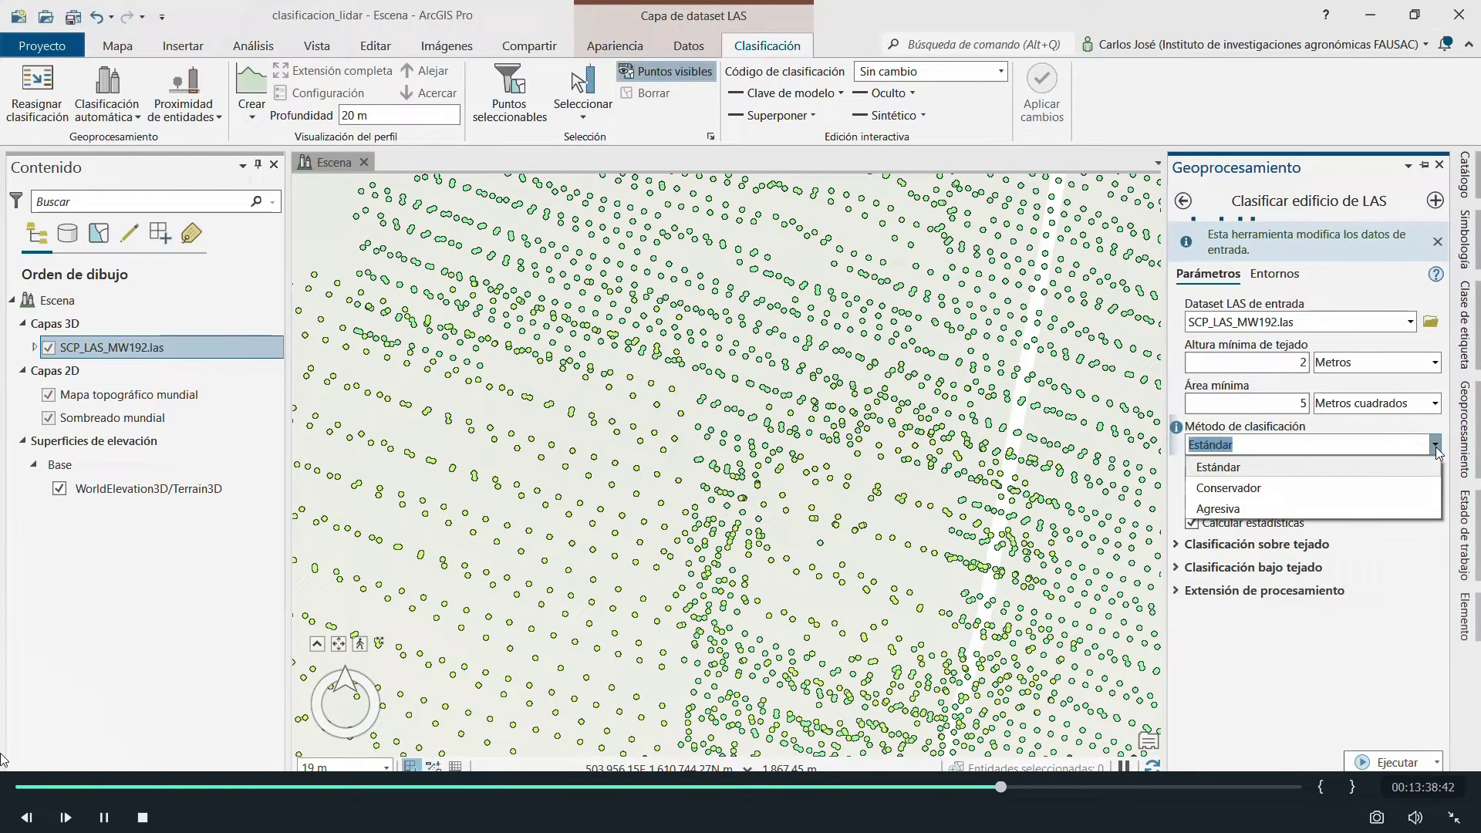
click(1386, 471)
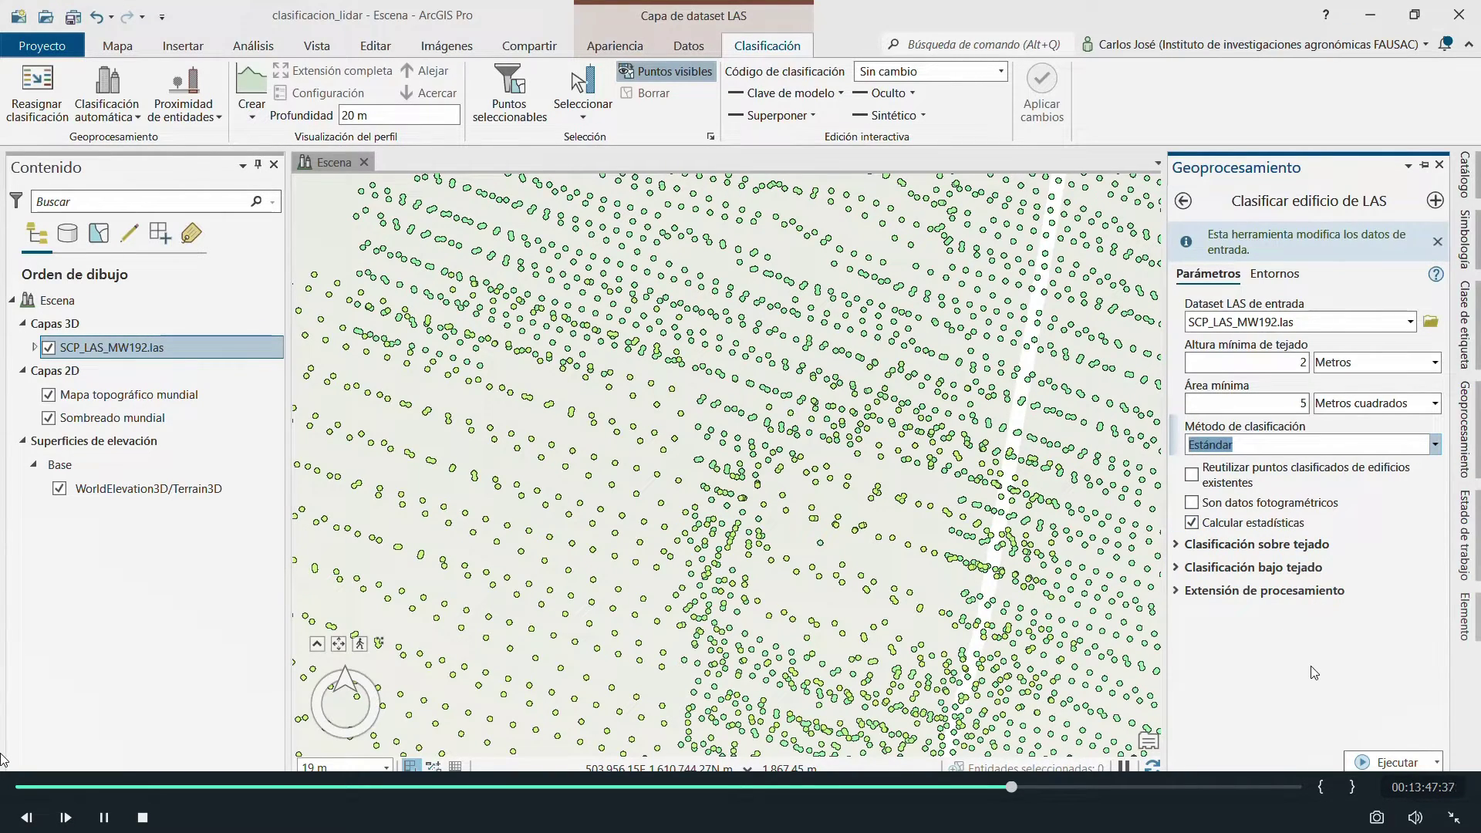
Run the building classification and open Classify LAS By Height for SCP_LAS_MW192.las, keeping all ground points as the ground source
click(1398, 763)
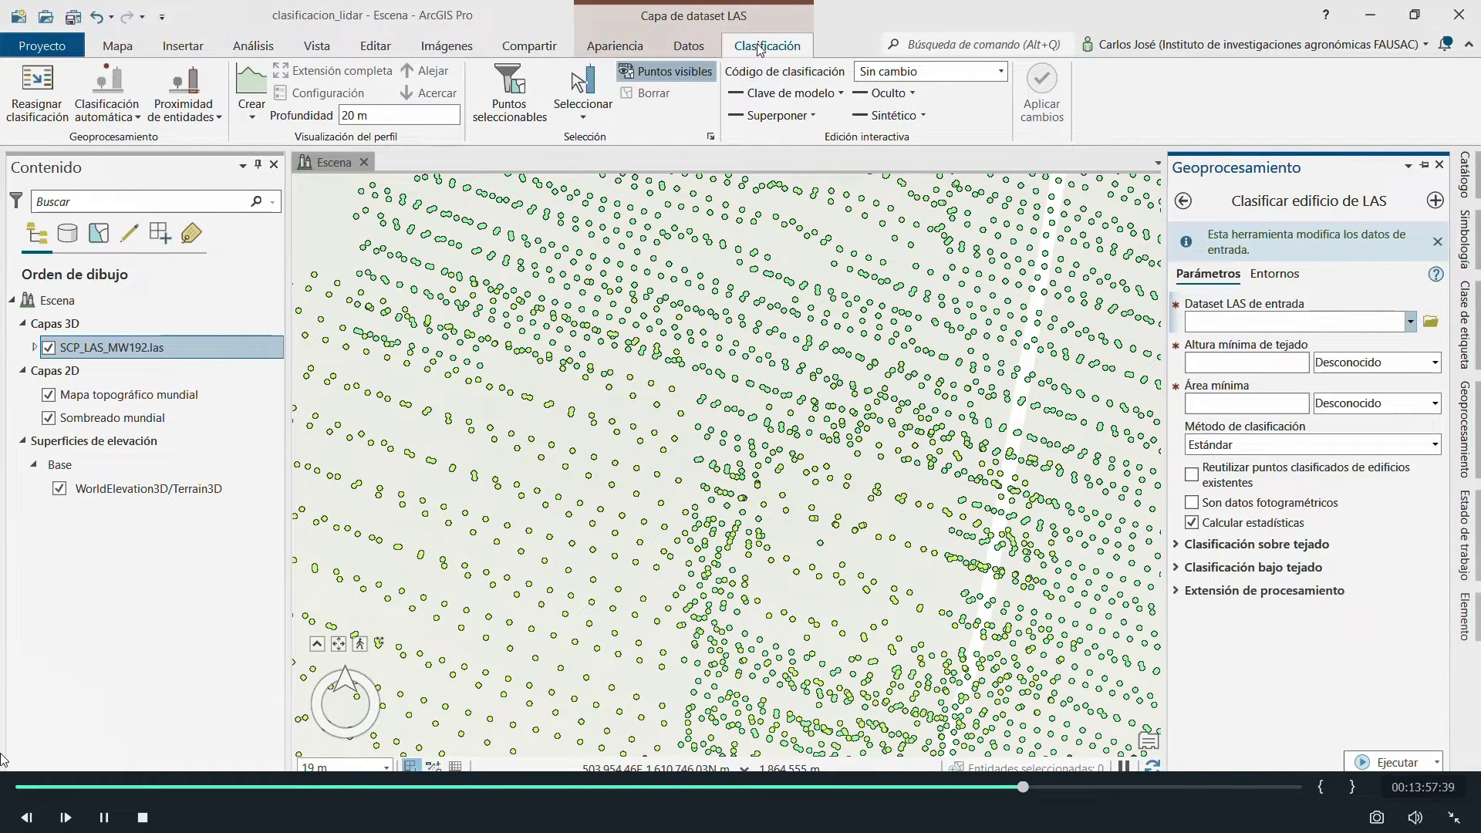
click(125, 120)
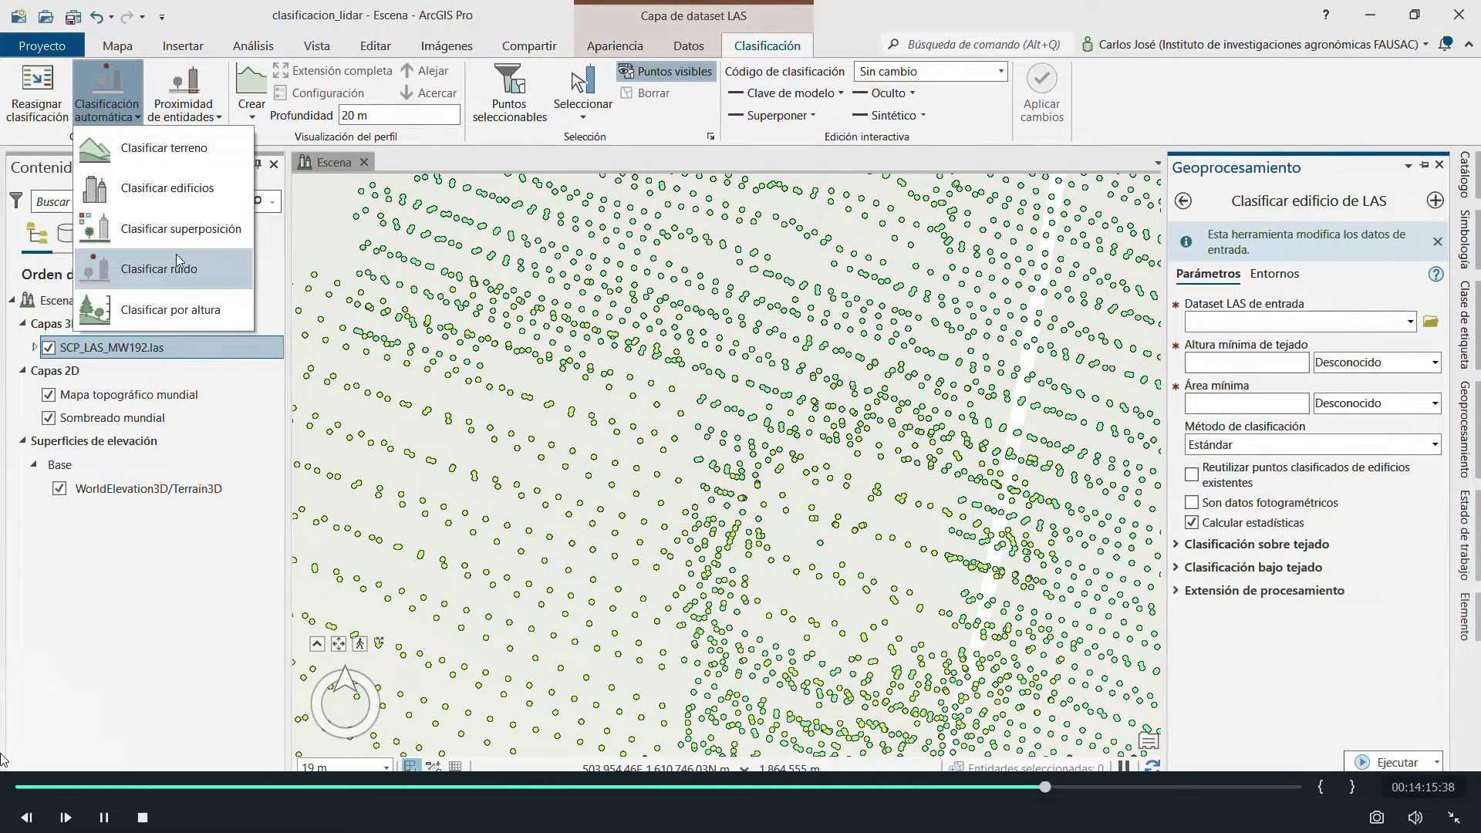
click(175, 313)
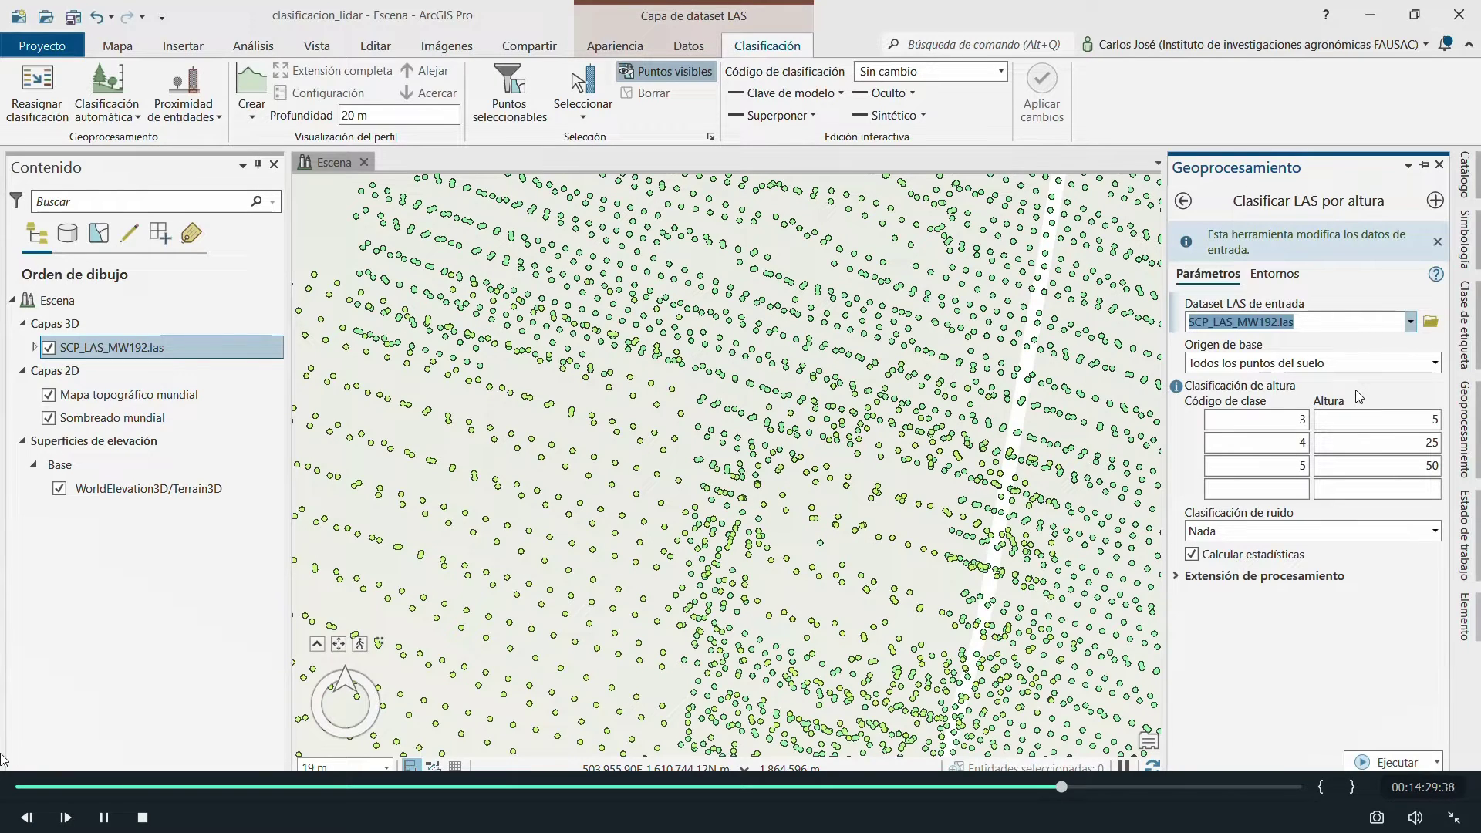
mouse_move(1253, 419)
click(1435, 364)
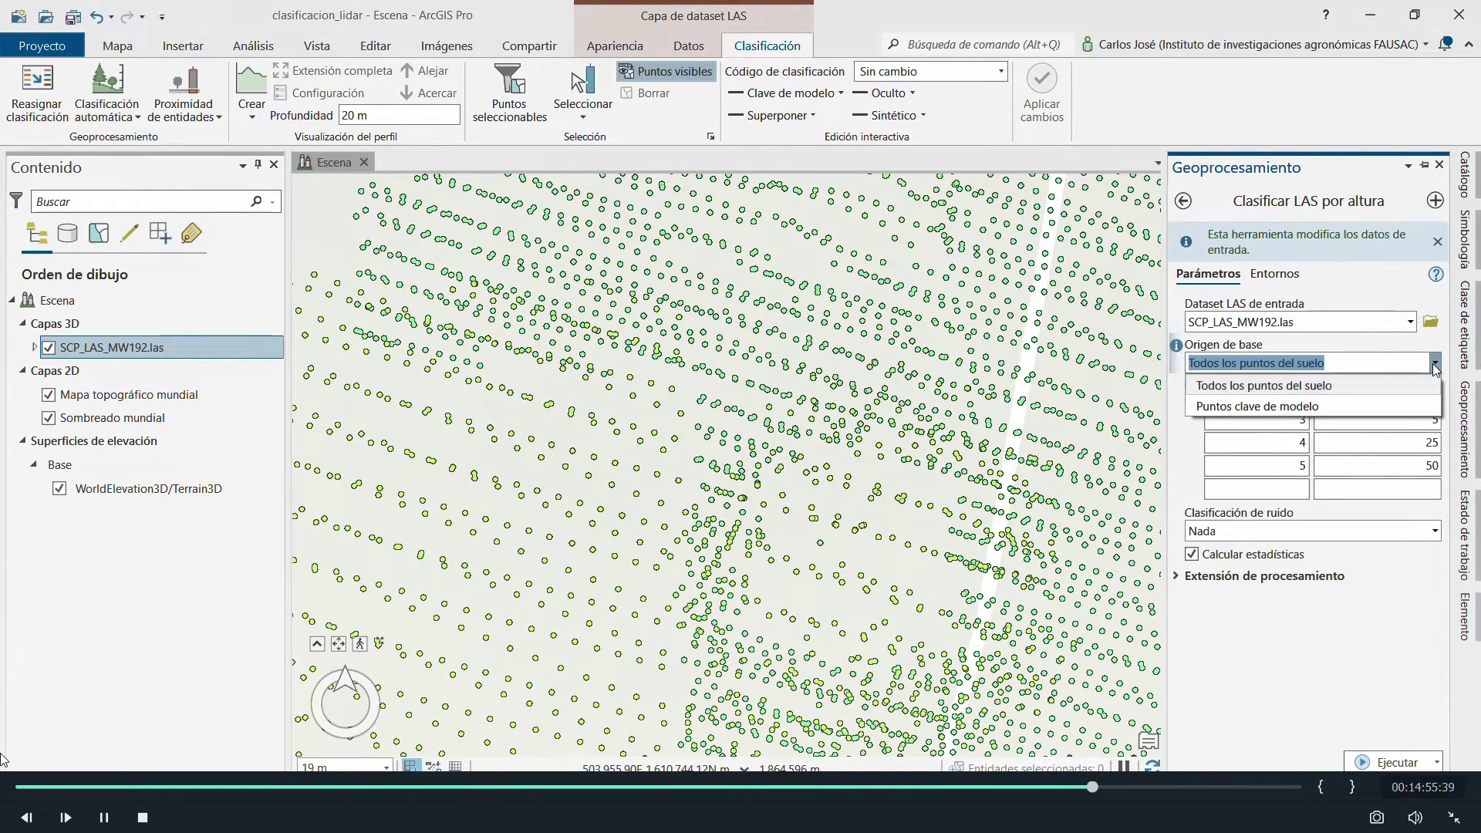
click(1373, 395)
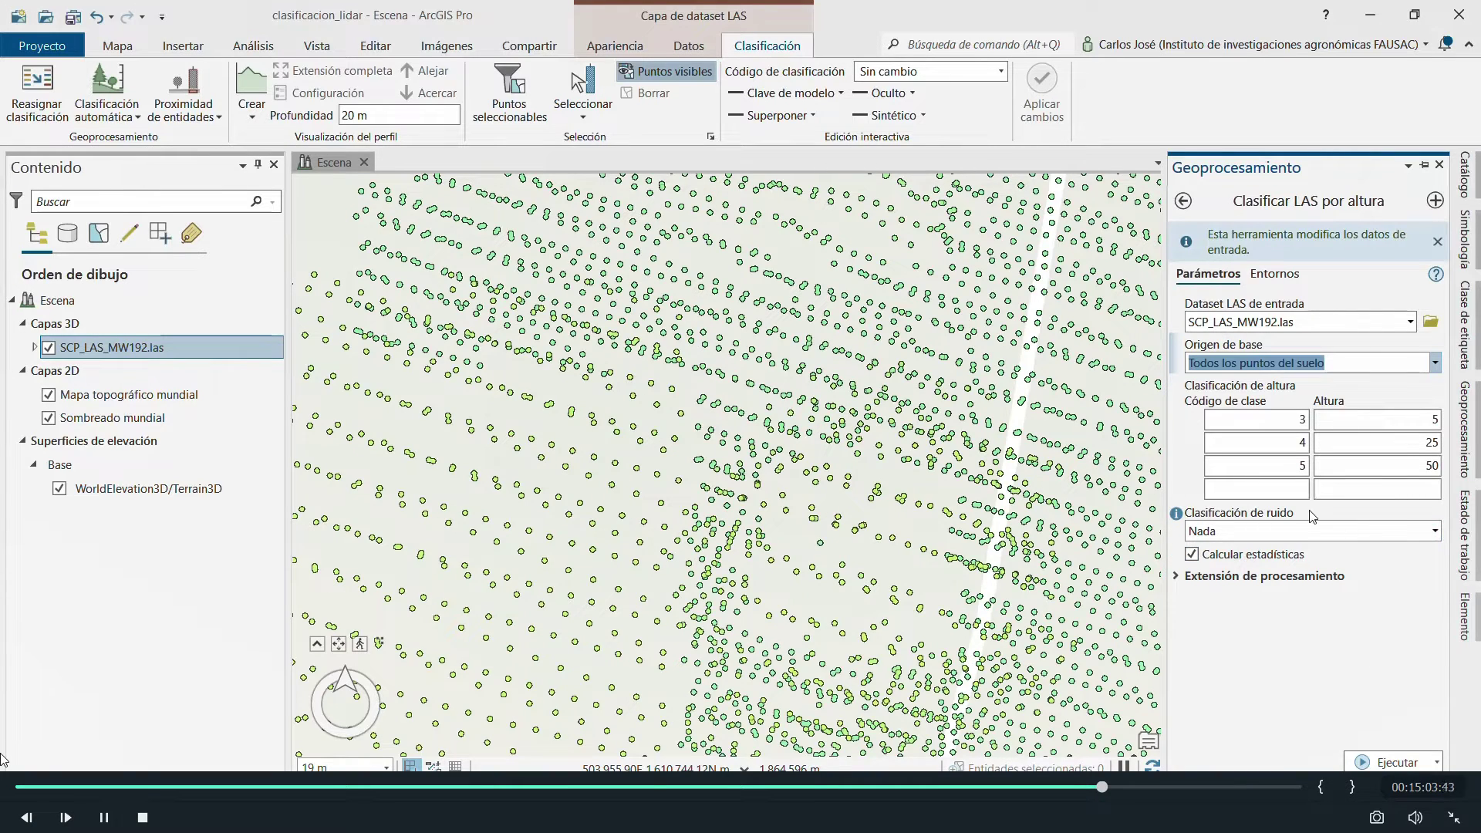
Set the noise classification to low noise and run the height classification on SCP_LAS_MW192.las
click(1436, 531)
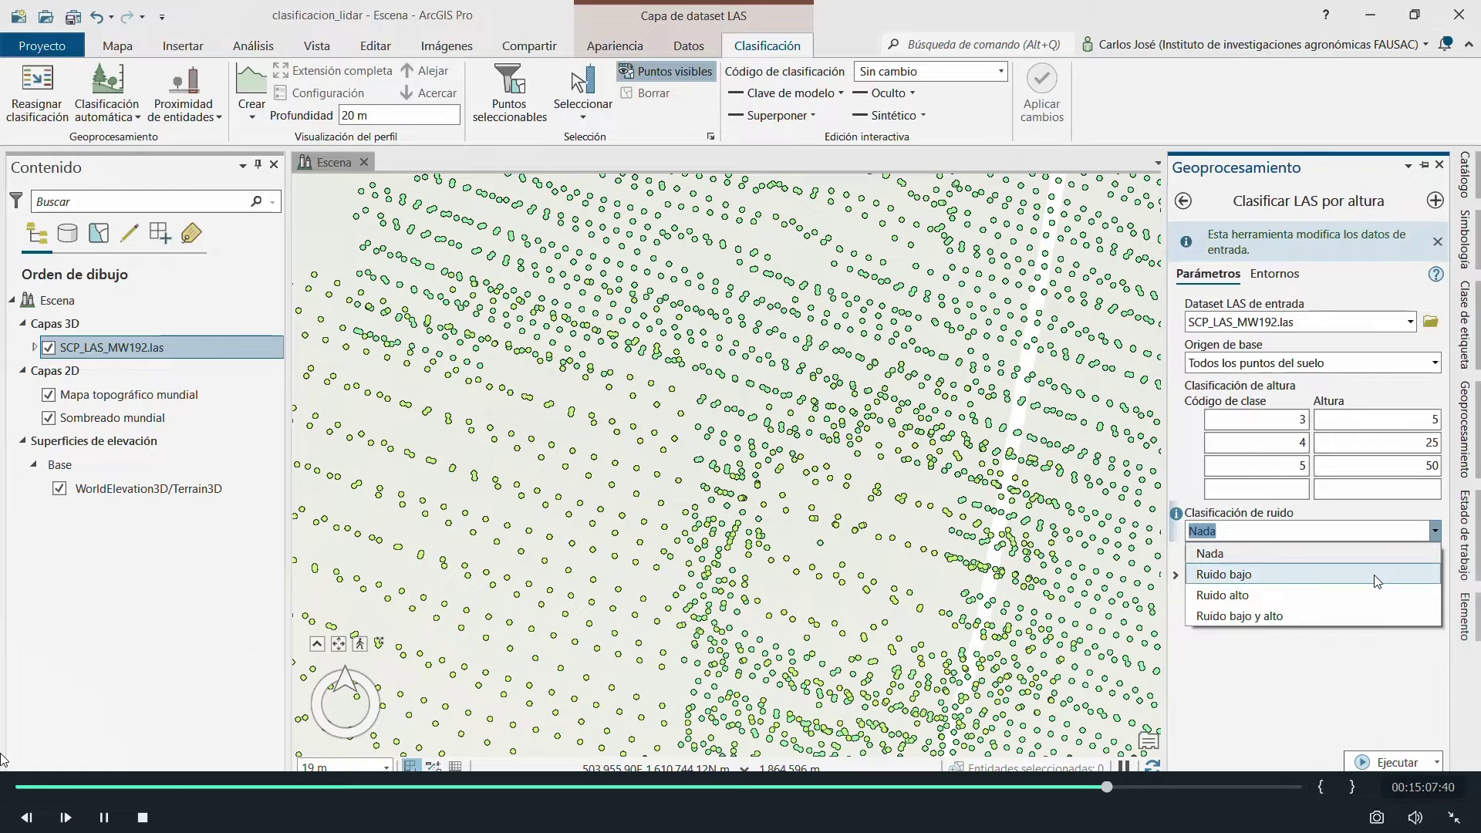
click(1378, 575)
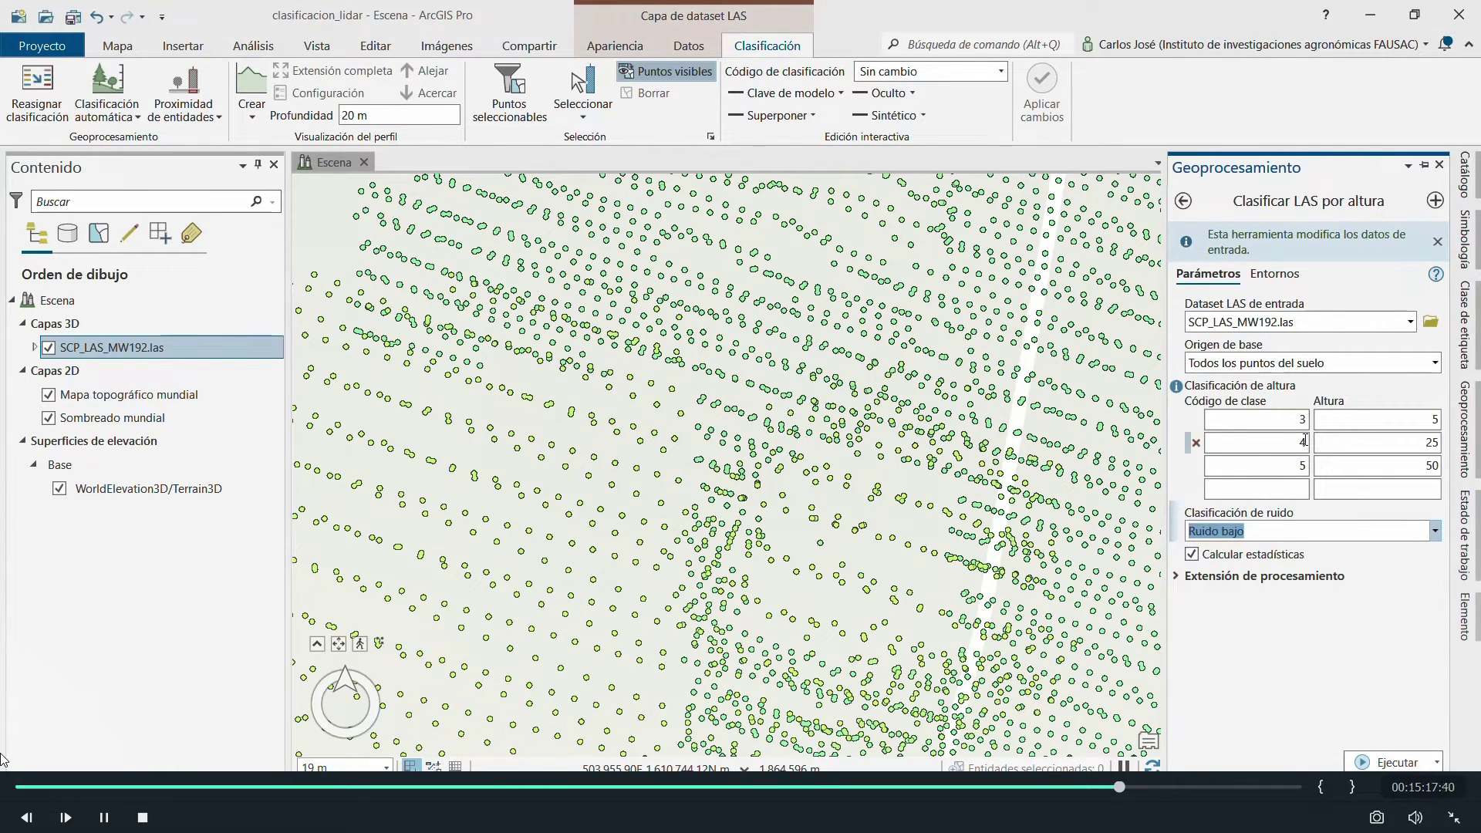
click(1383, 763)
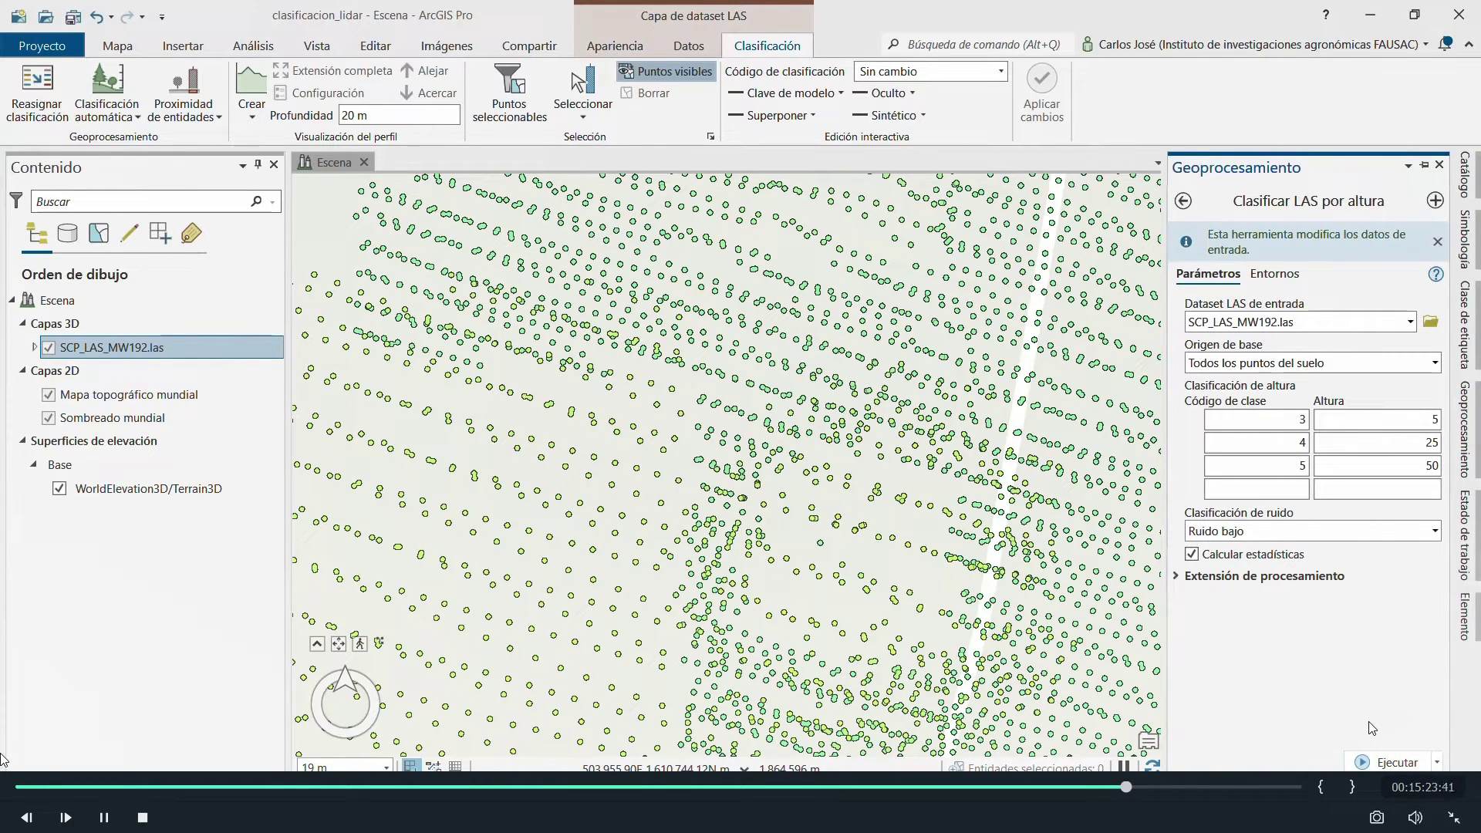
mouse_move(1372, 728)
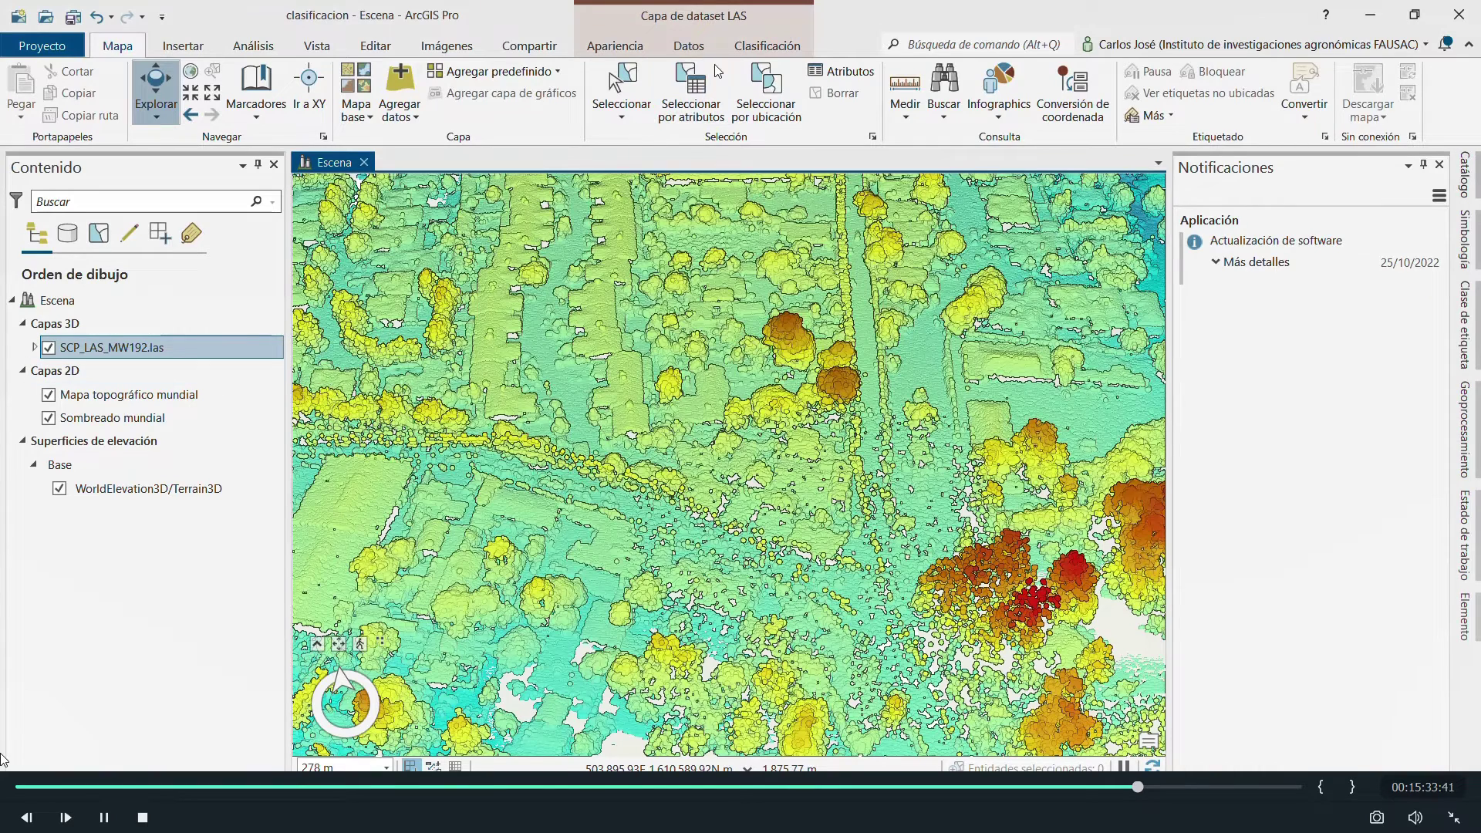
click(762, 48)
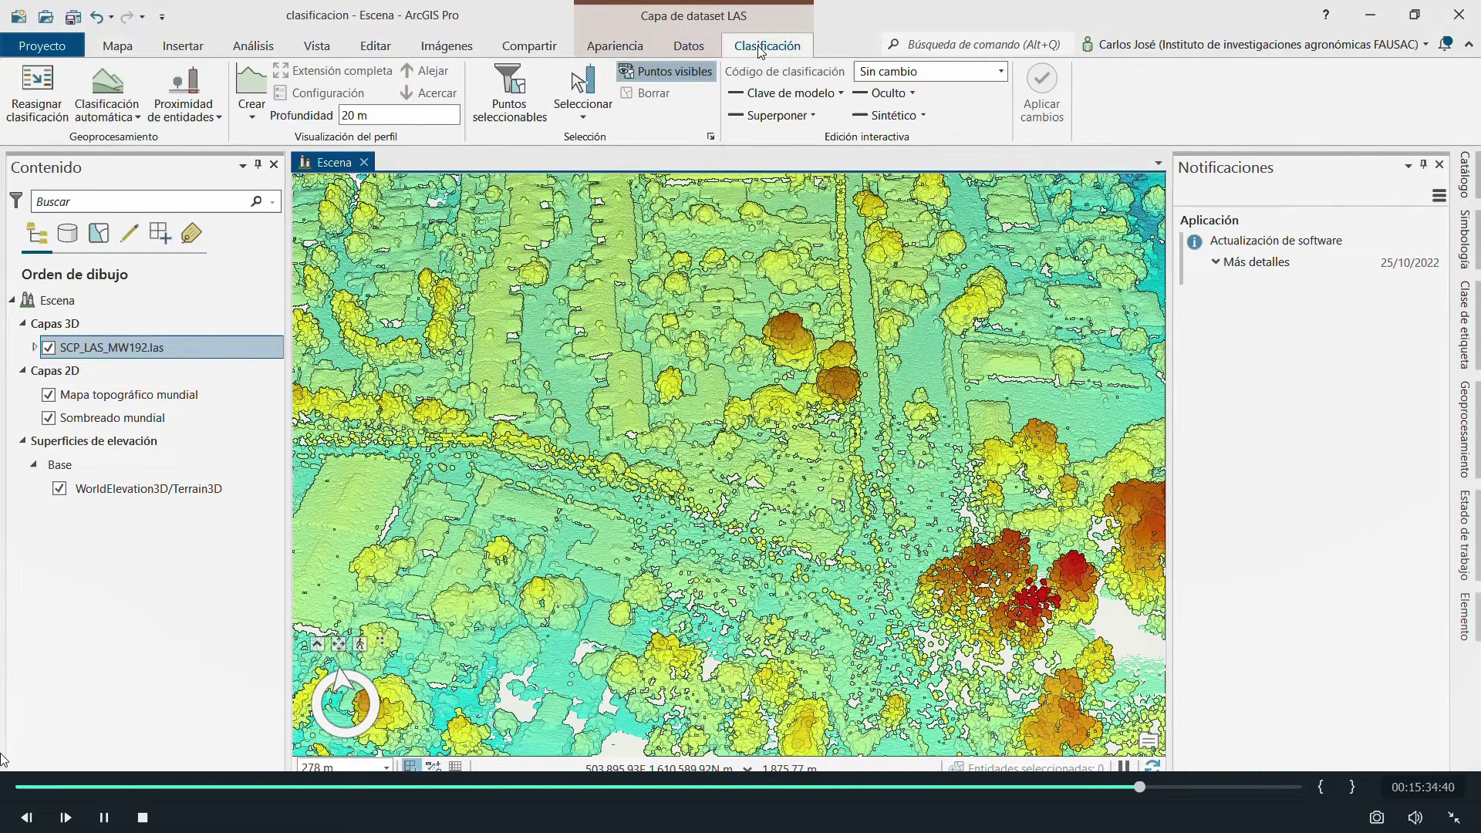
click(111, 117)
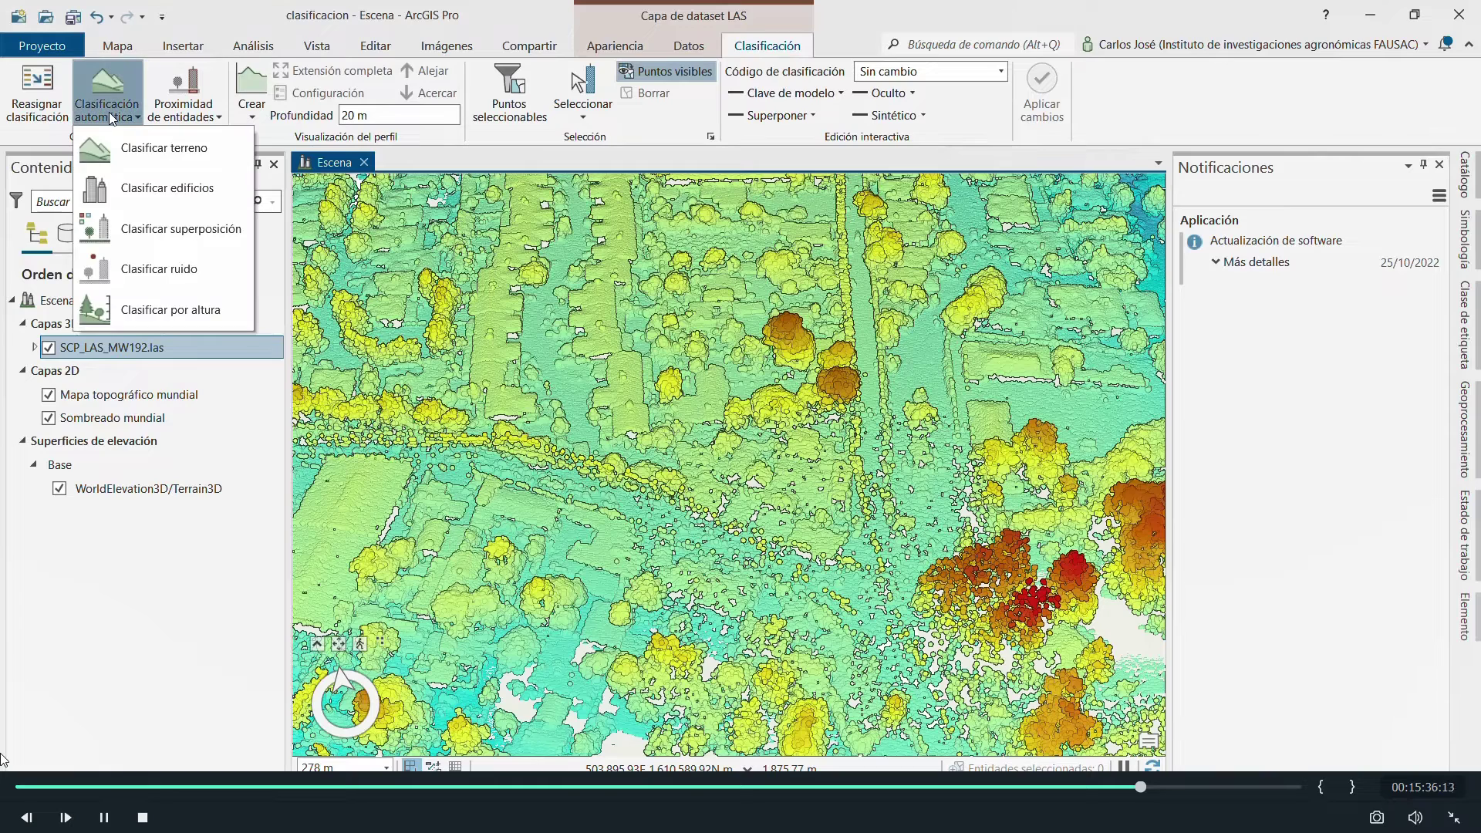
click(37, 115)
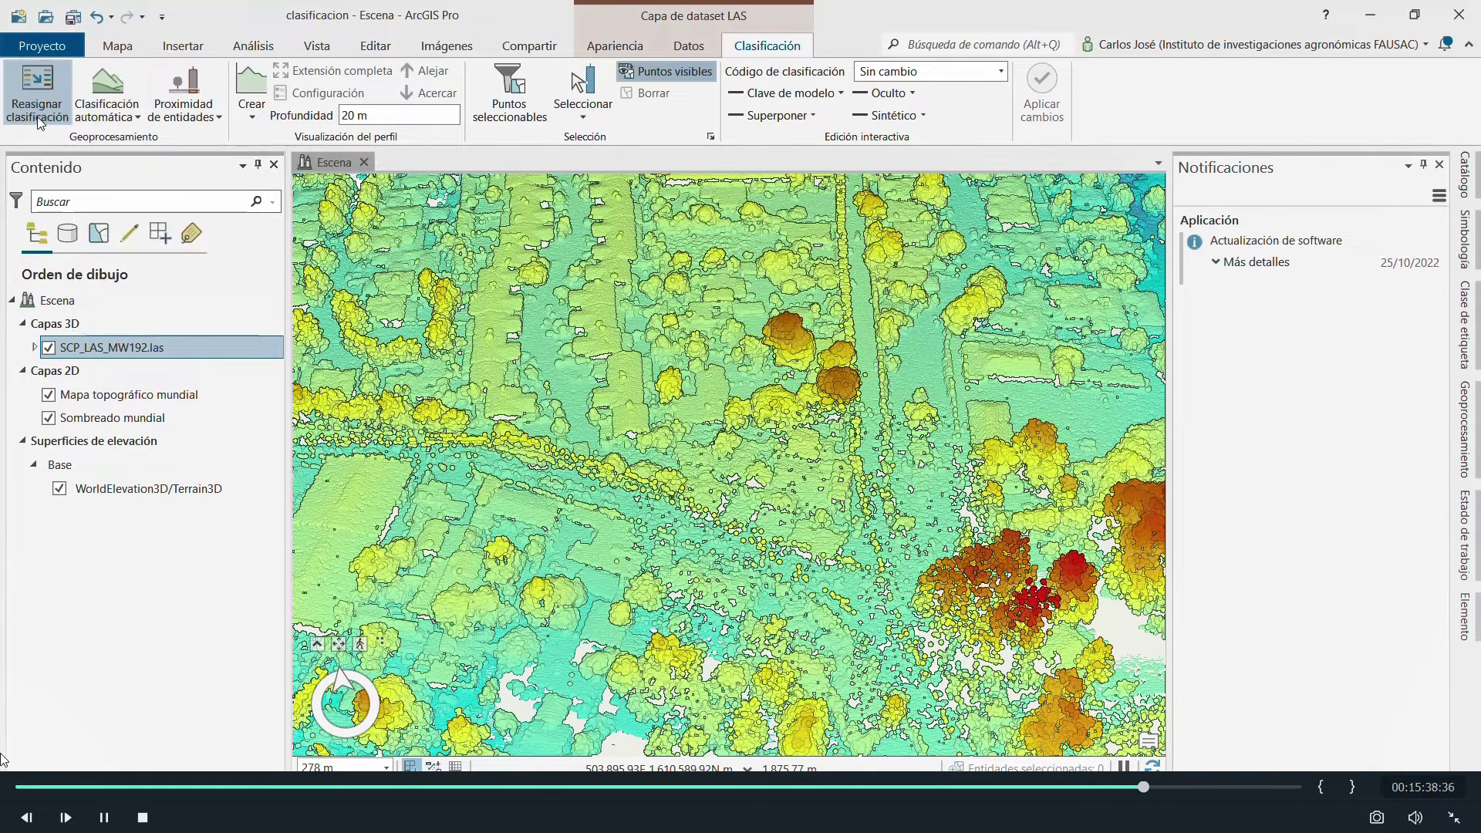
click(112, 114)
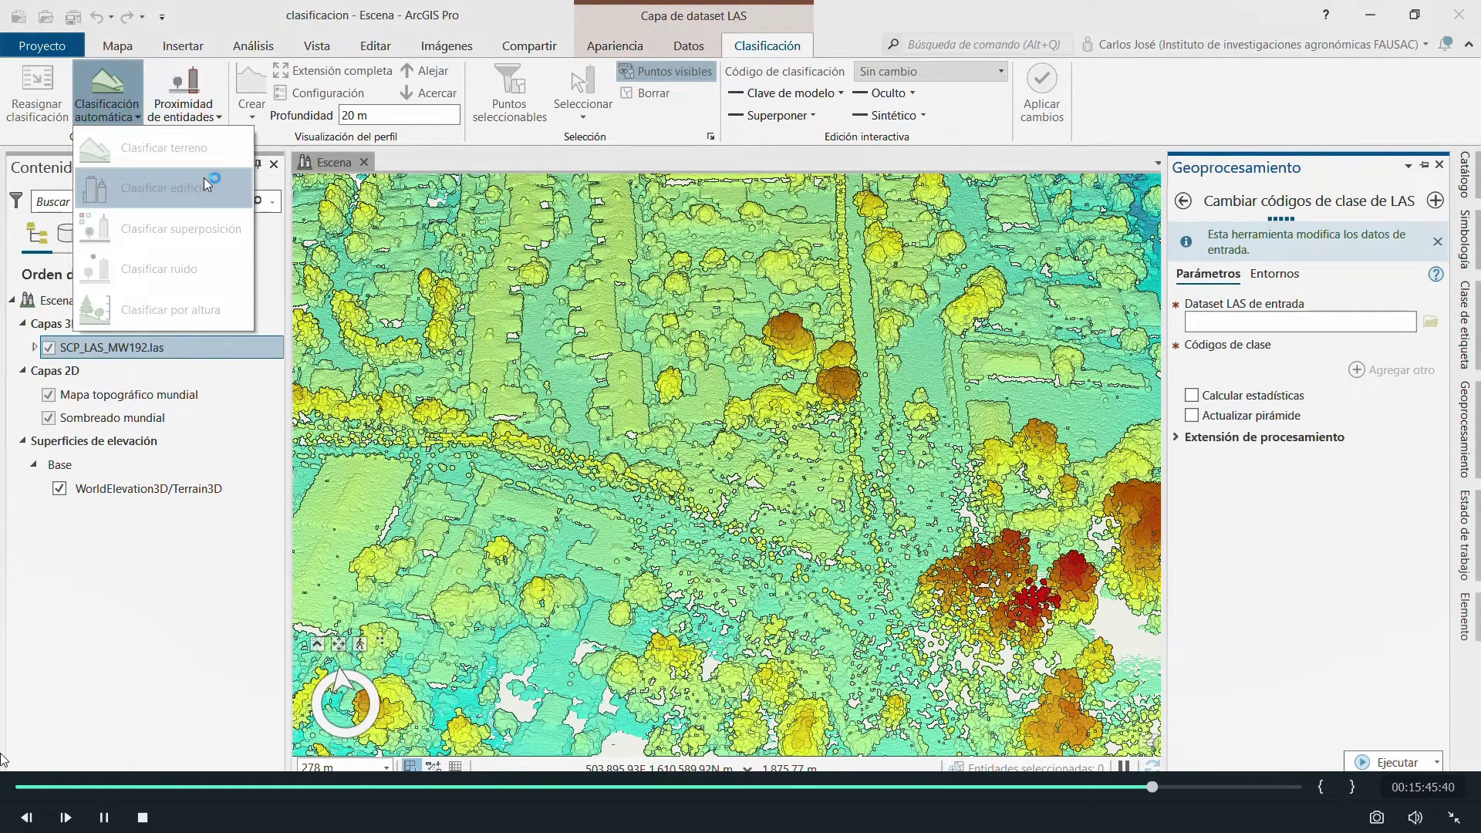
click(107, 125)
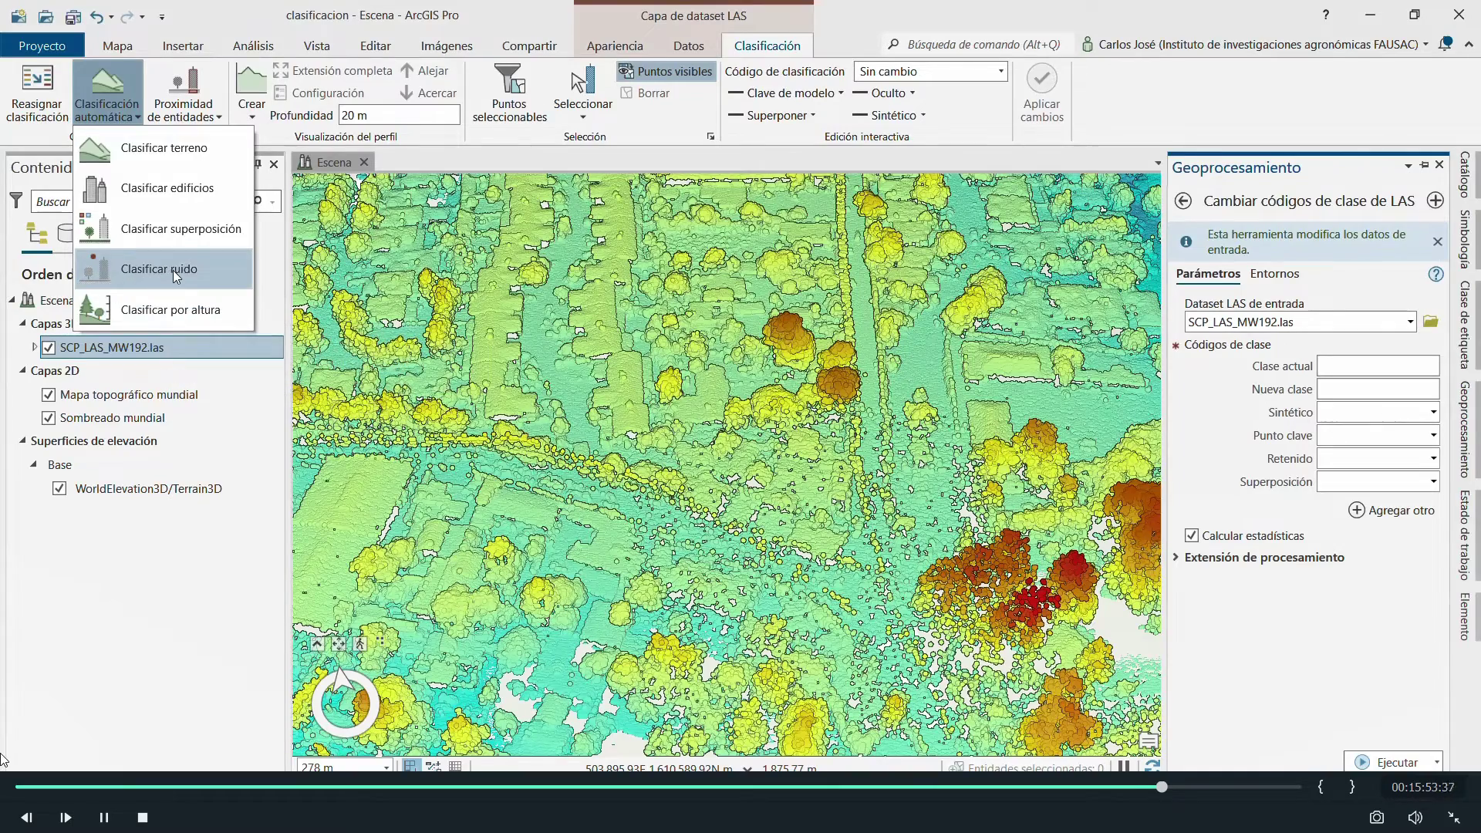
click(680, 451)
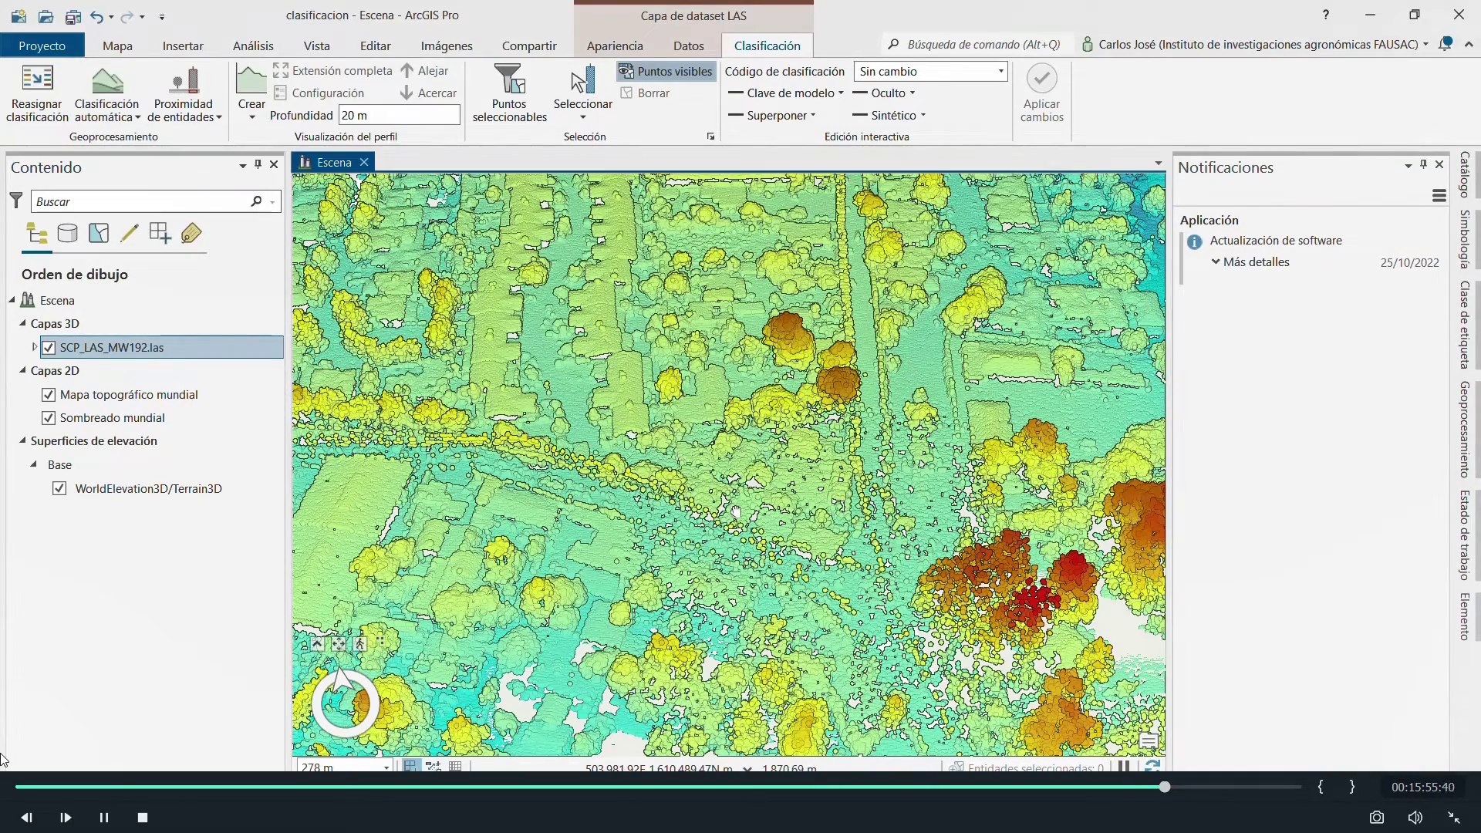
Filter SCP_LAS_MW192.las to show only low, medium and high vegetation points, excluding unassigned, ground, building and low noise codes
drag(680, 451, 743, 508)
drag(634, 417, 725, 432)
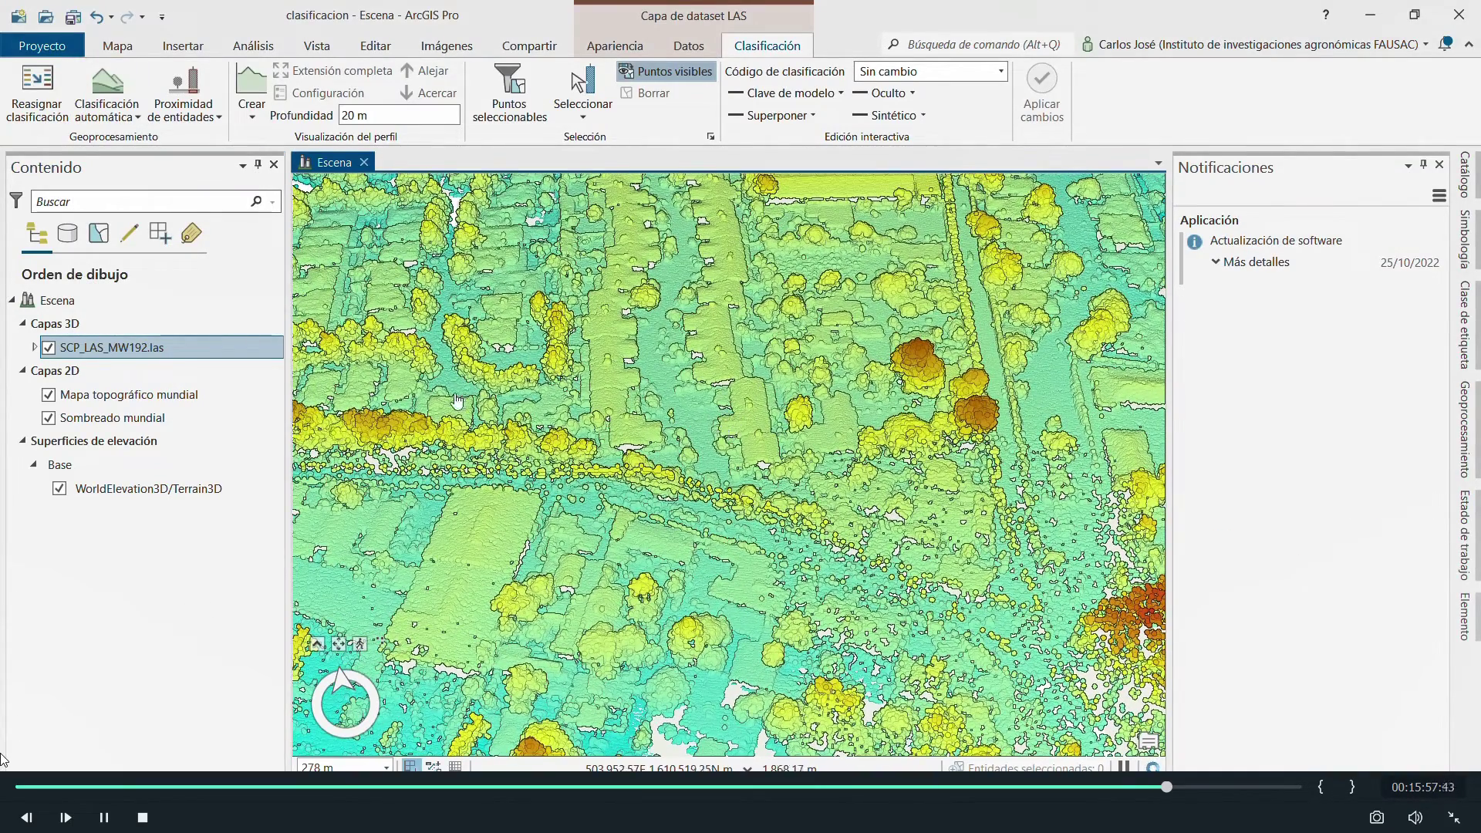
right_click(192, 354)
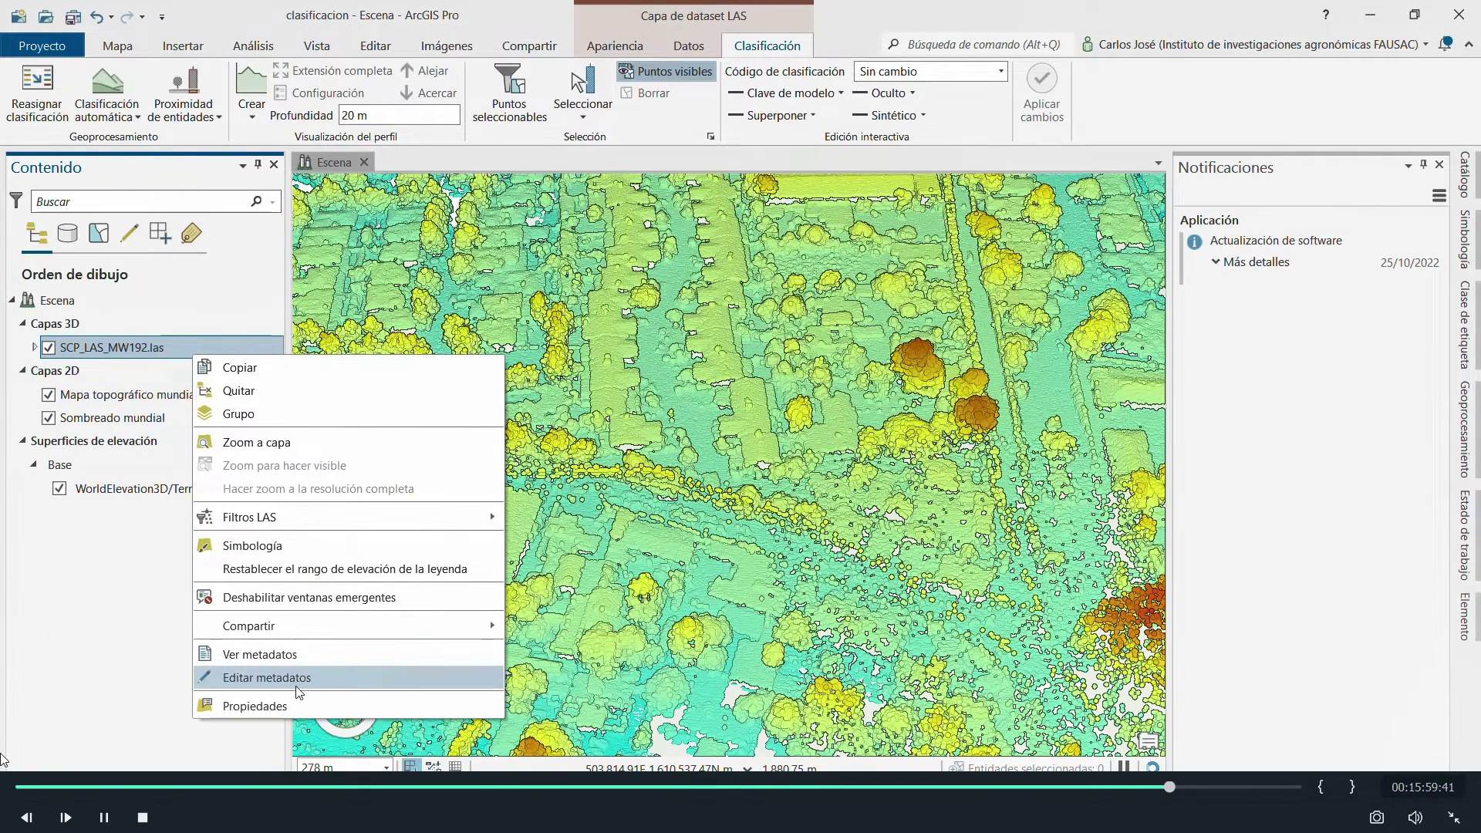
click(302, 706)
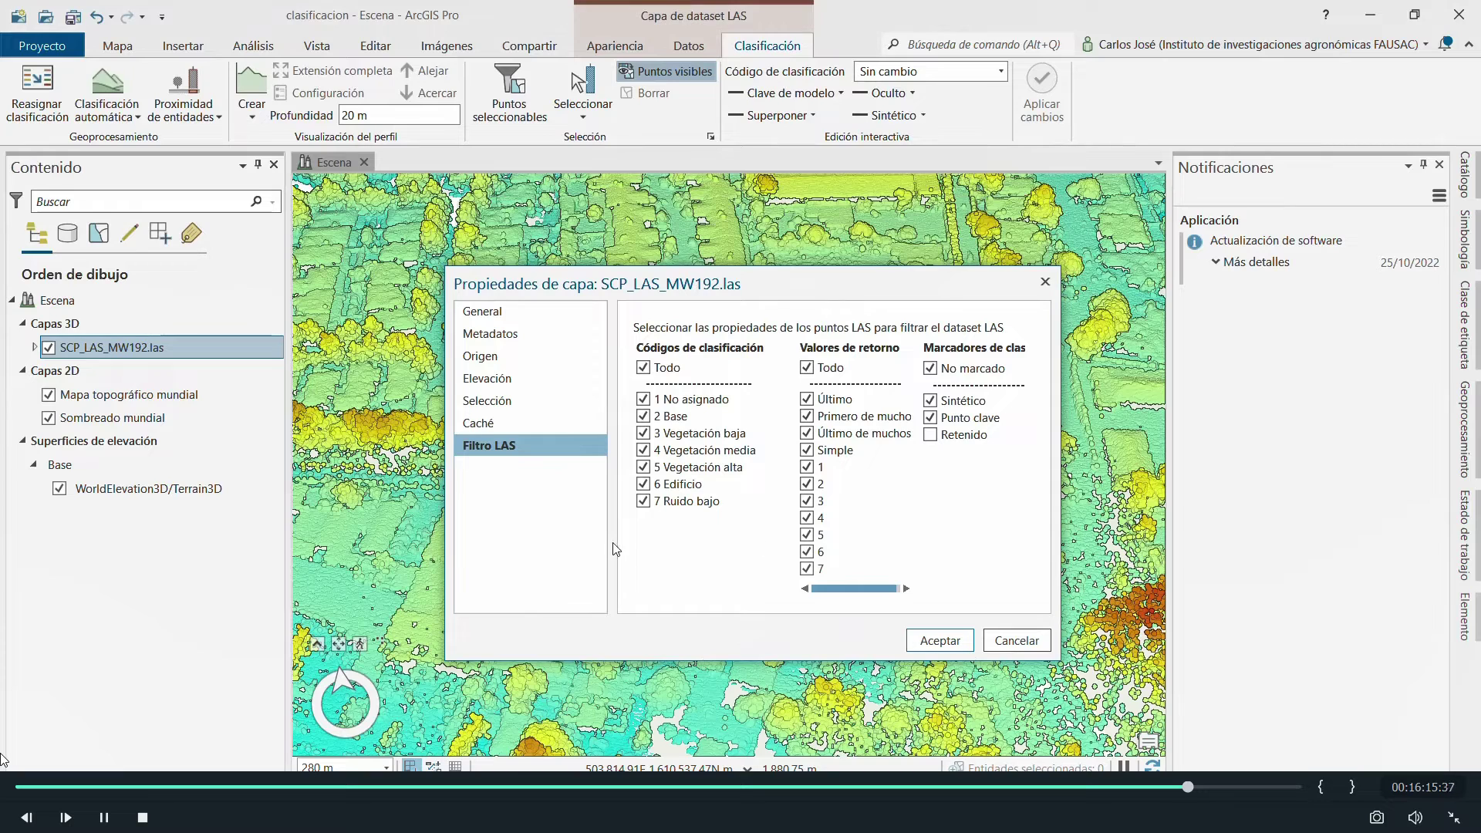
click(643, 416)
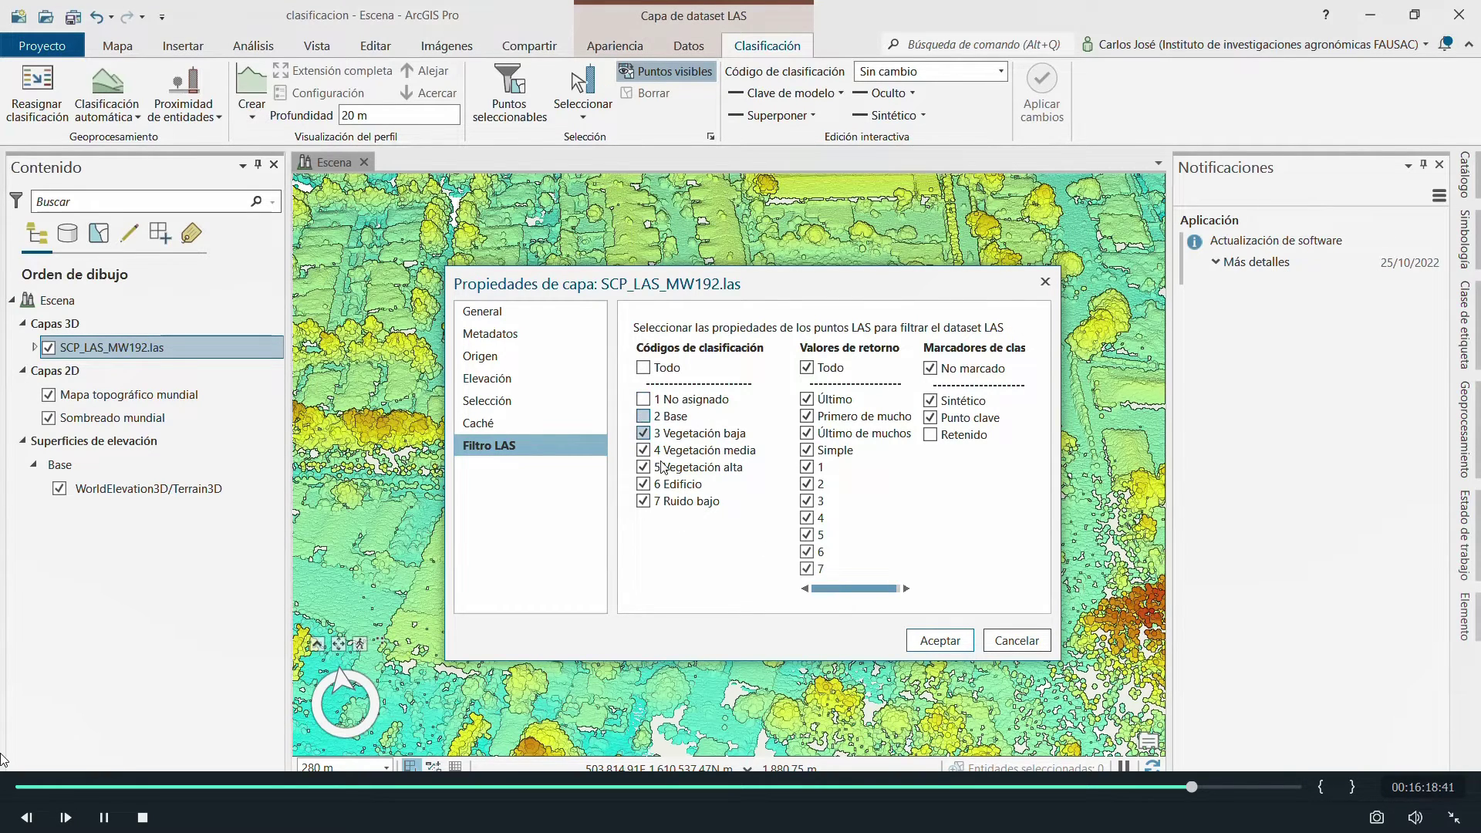
click(644, 505)
drag(797, 301, 820, 246)
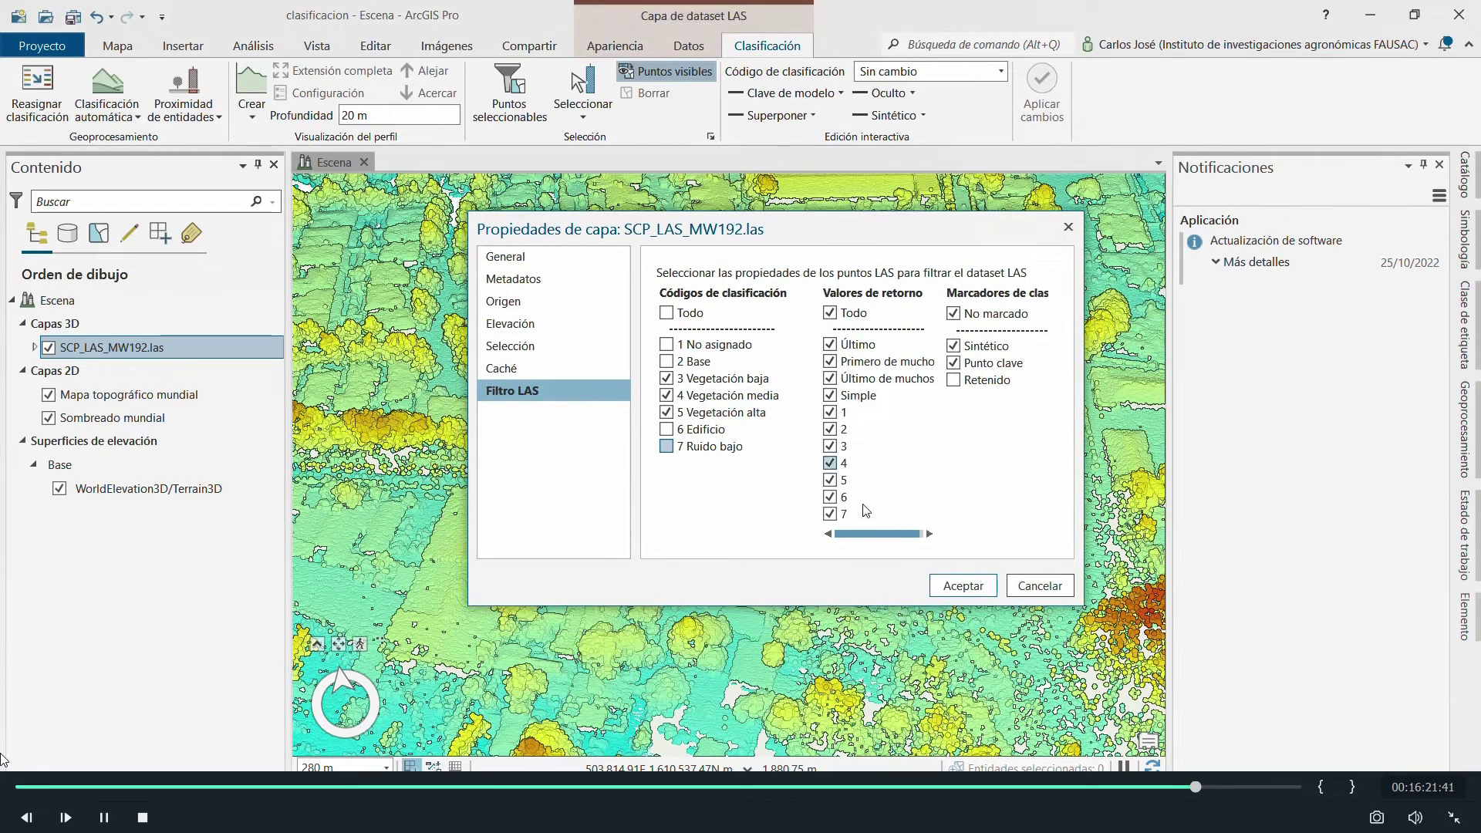
click(974, 588)
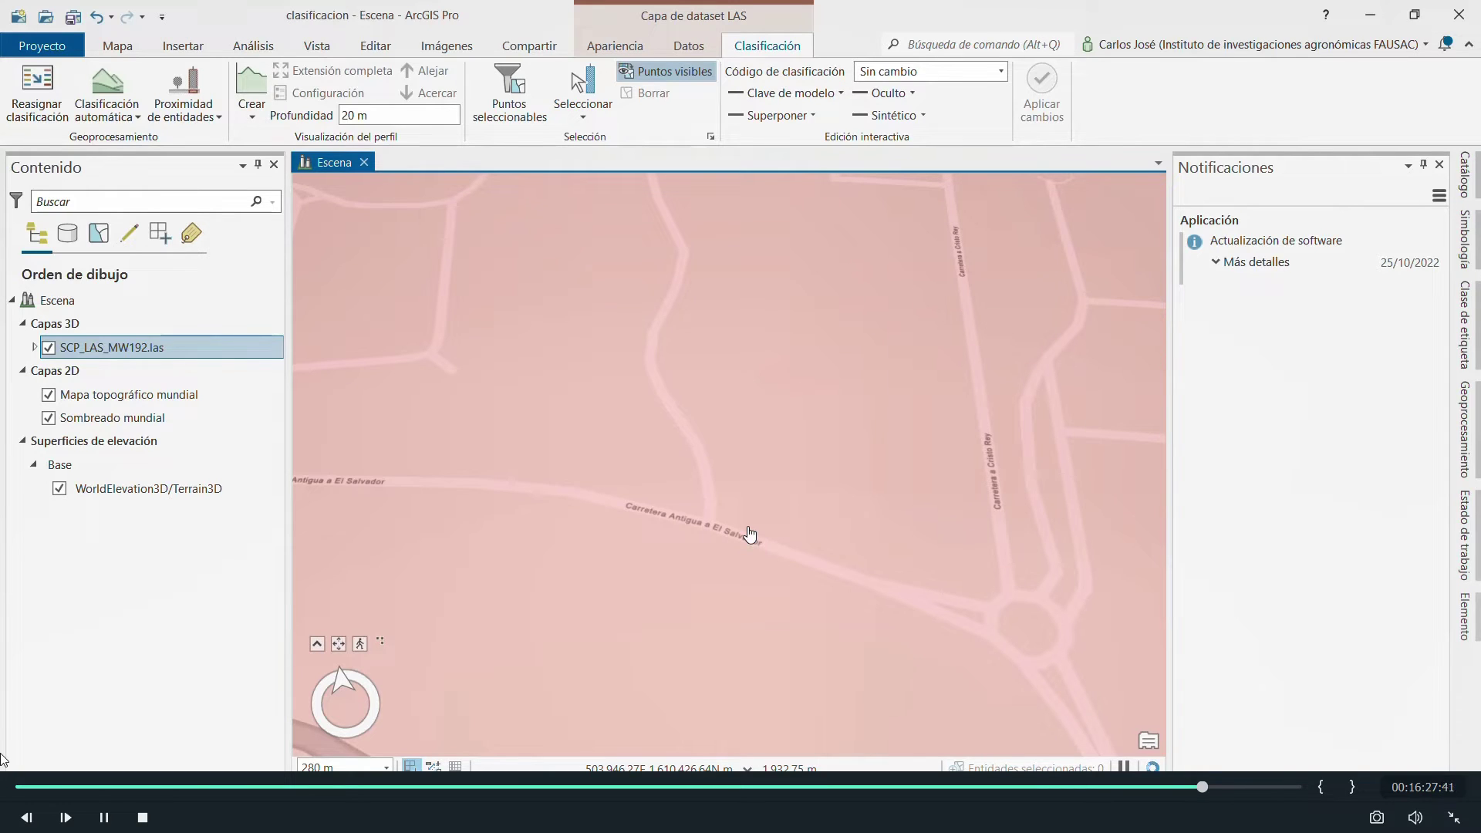
Change the LAS filter of SCP_LAS_MW192.las to show only points with class code 2, ground
drag(708, 496, 752, 461)
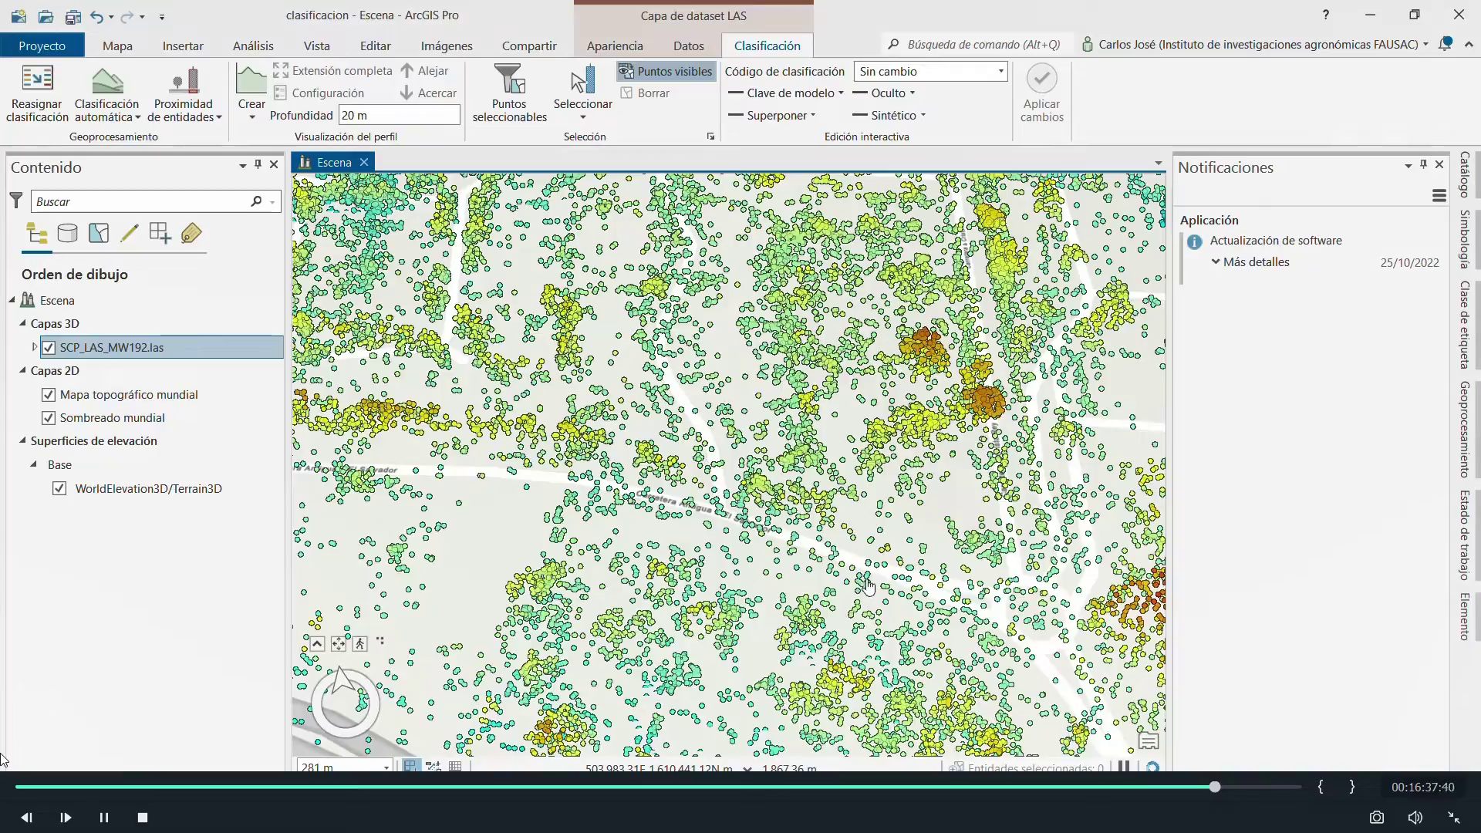
drag(864, 587, 1000, 613)
drag(799, 527, 916, 580)
drag(710, 502, 761, 429)
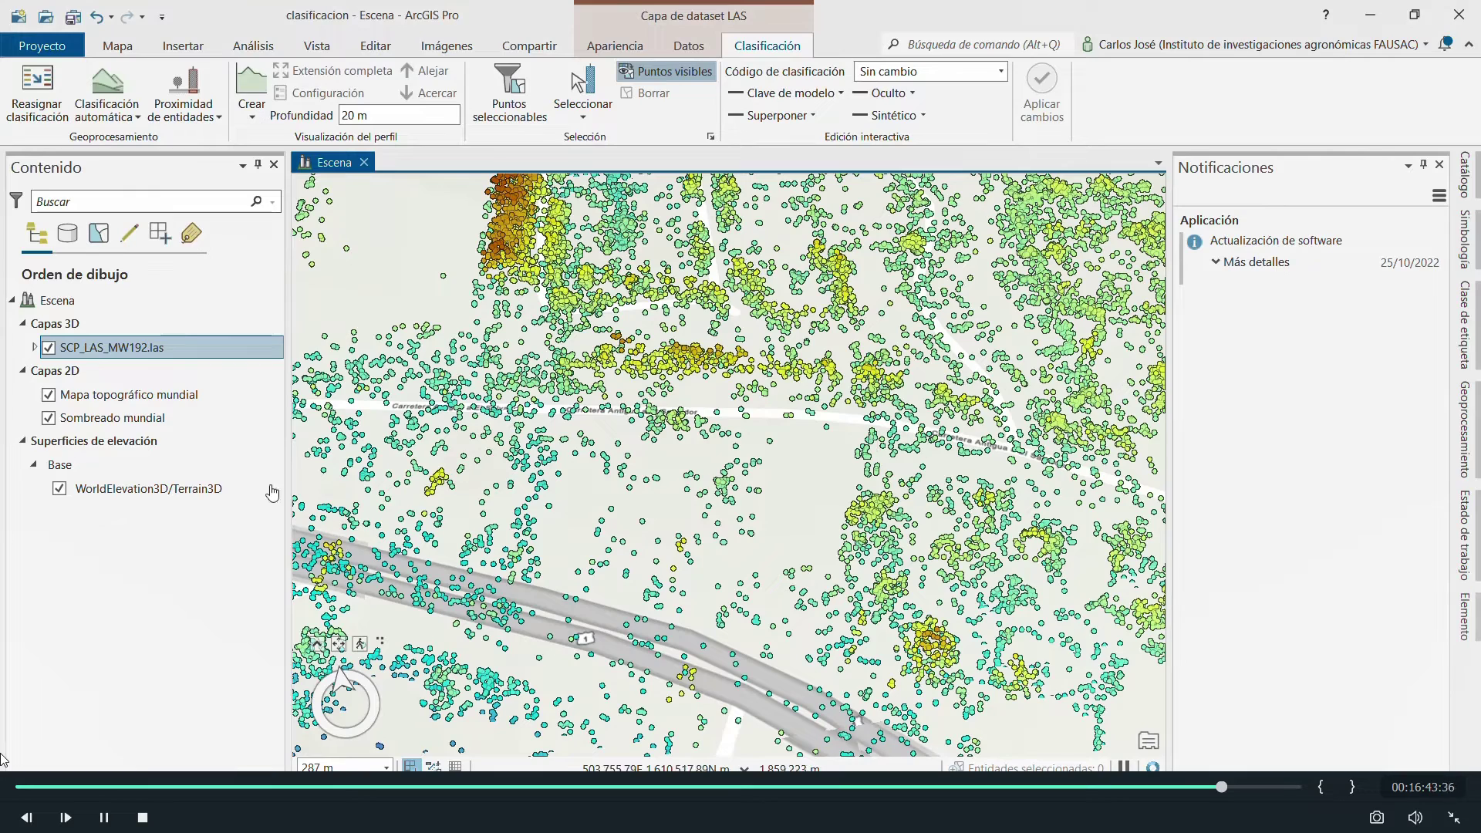
right_click(181, 343)
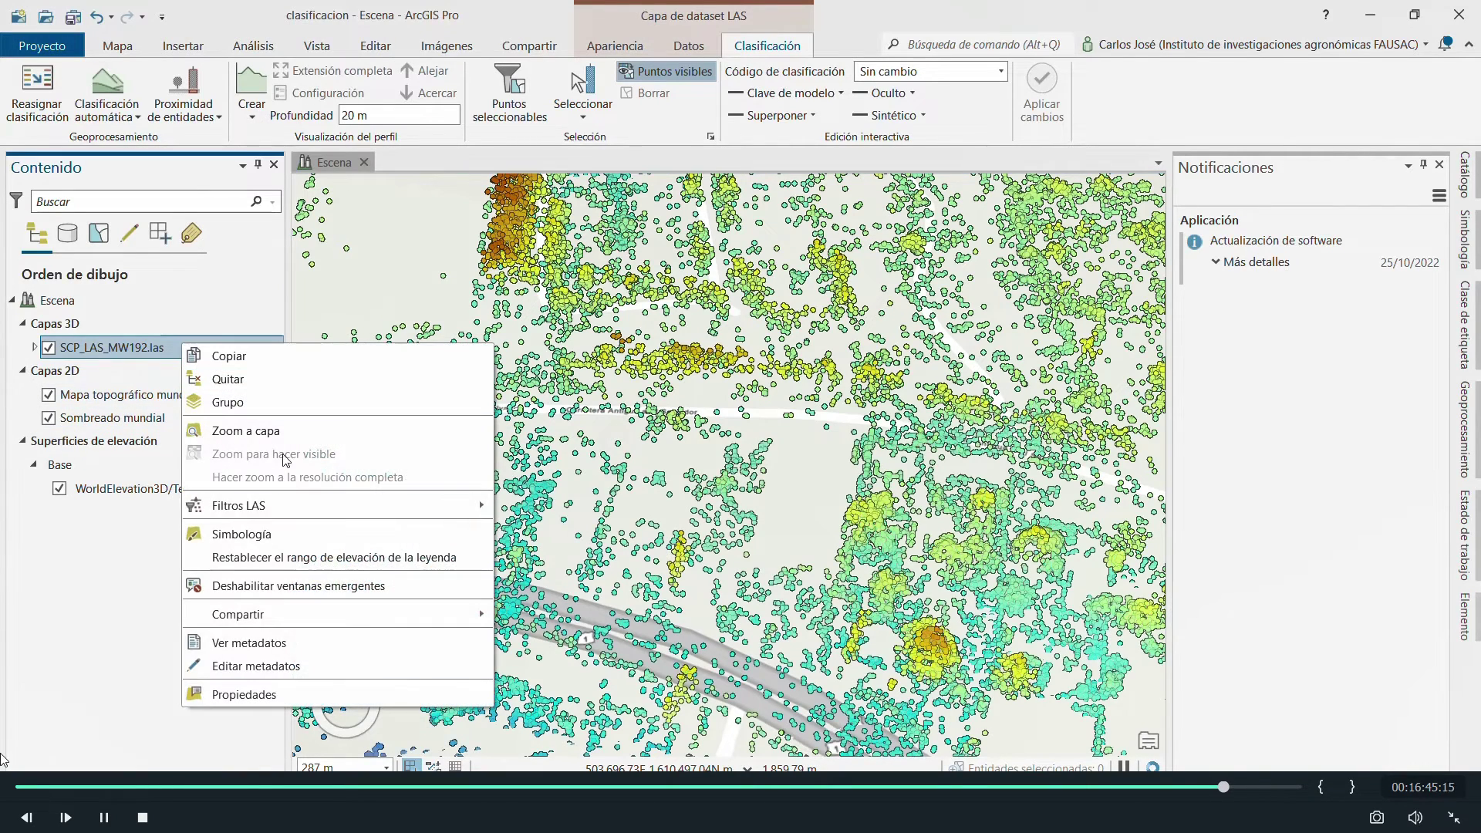
click(278, 696)
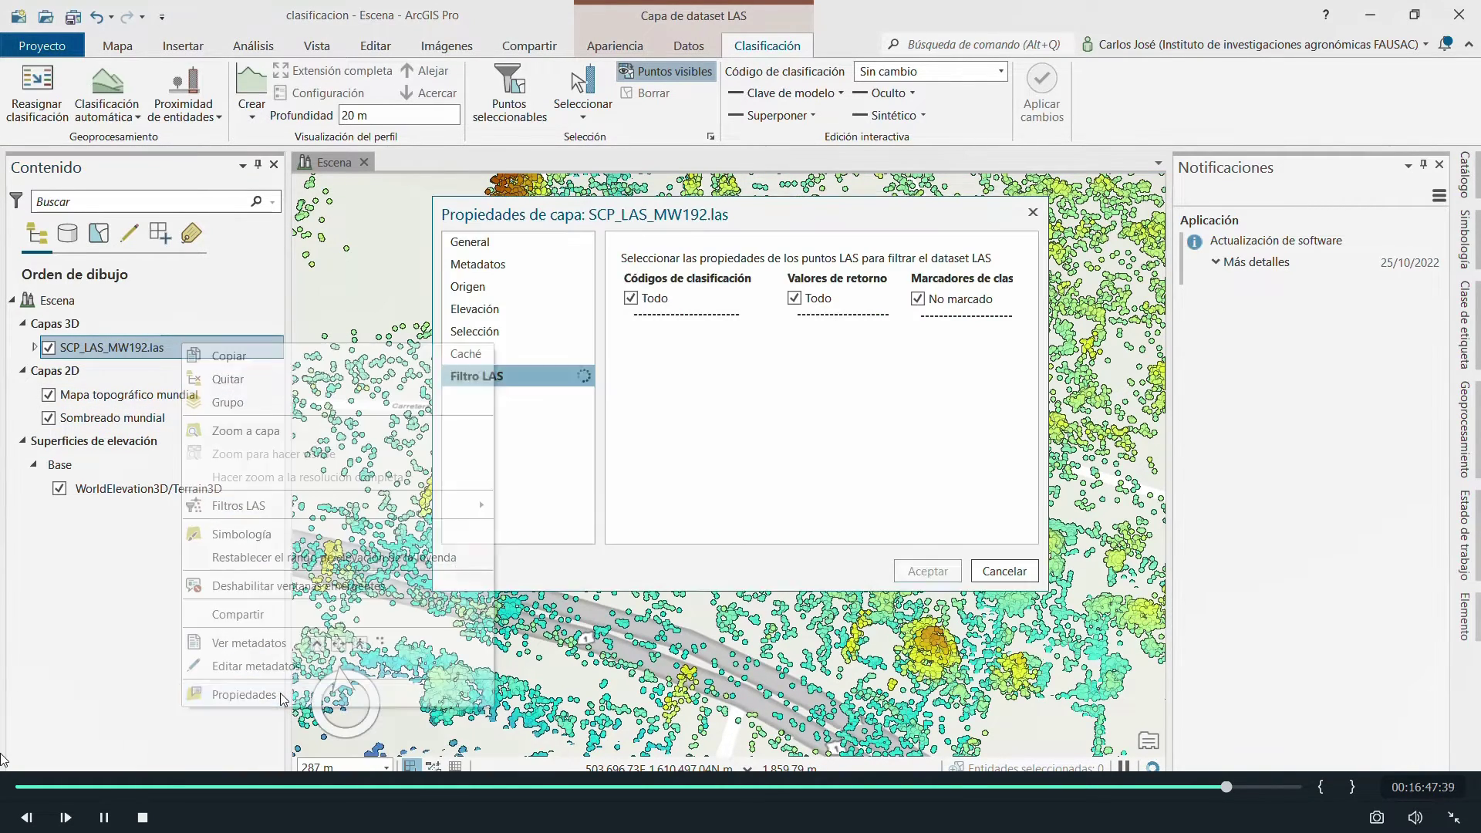
click(632, 365)
click(631, 381)
click(631, 398)
click(631, 347)
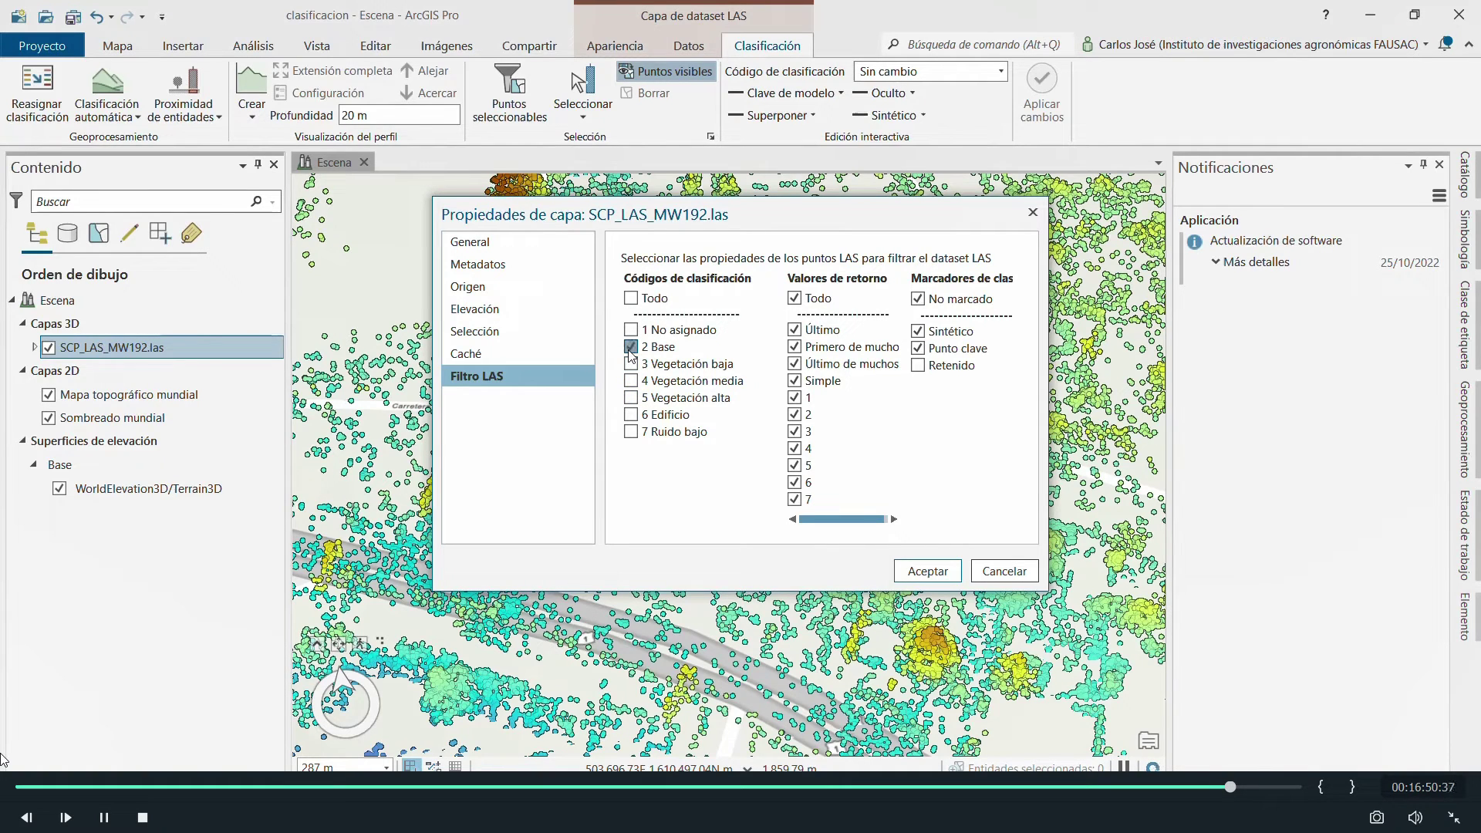
click(920, 575)
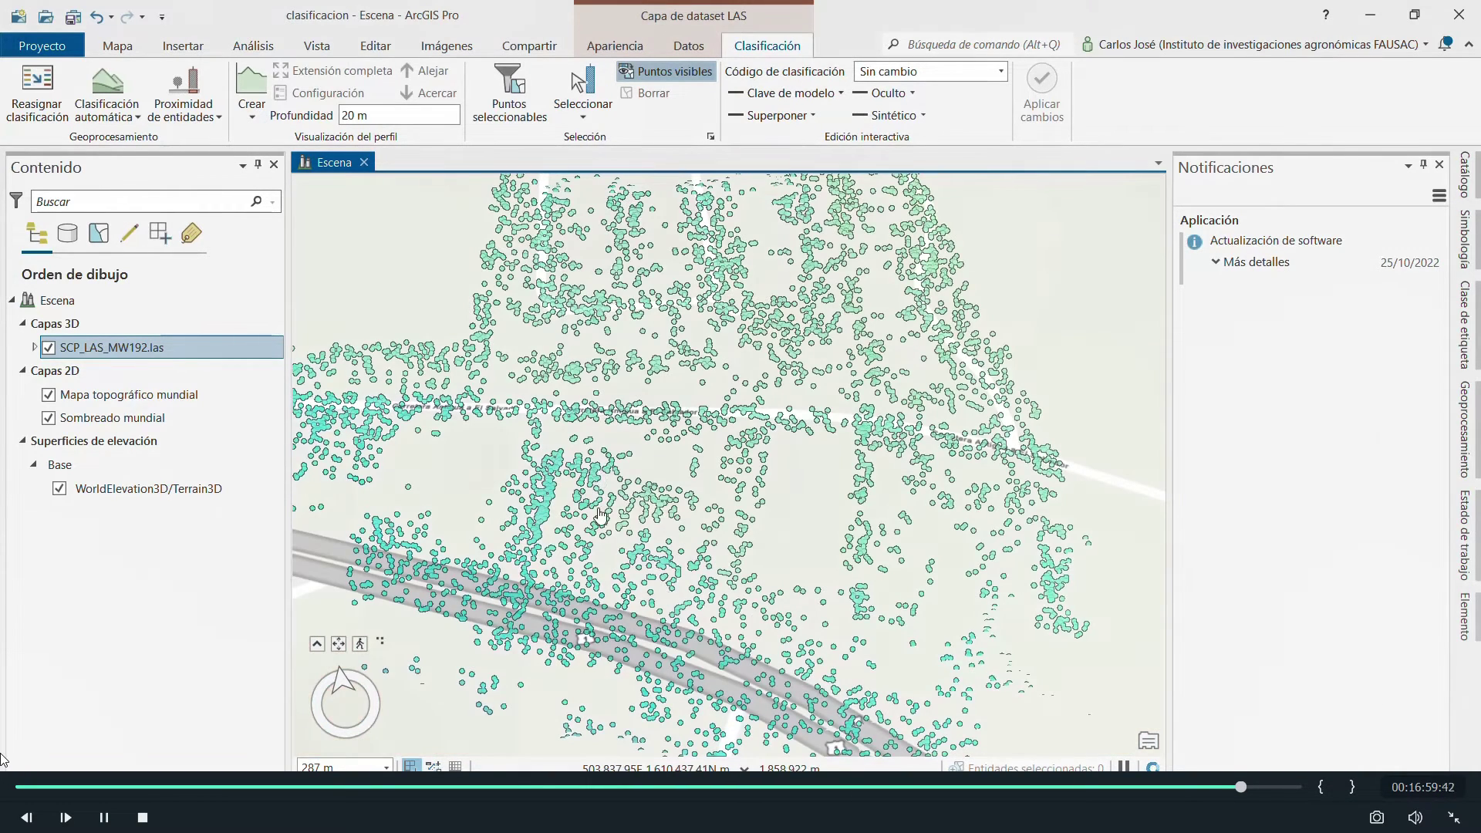
Inspect the ground points around the highway and list the available automatic classification methods
drag(798, 361, 997, 197)
drag(999, 550, 686, 401)
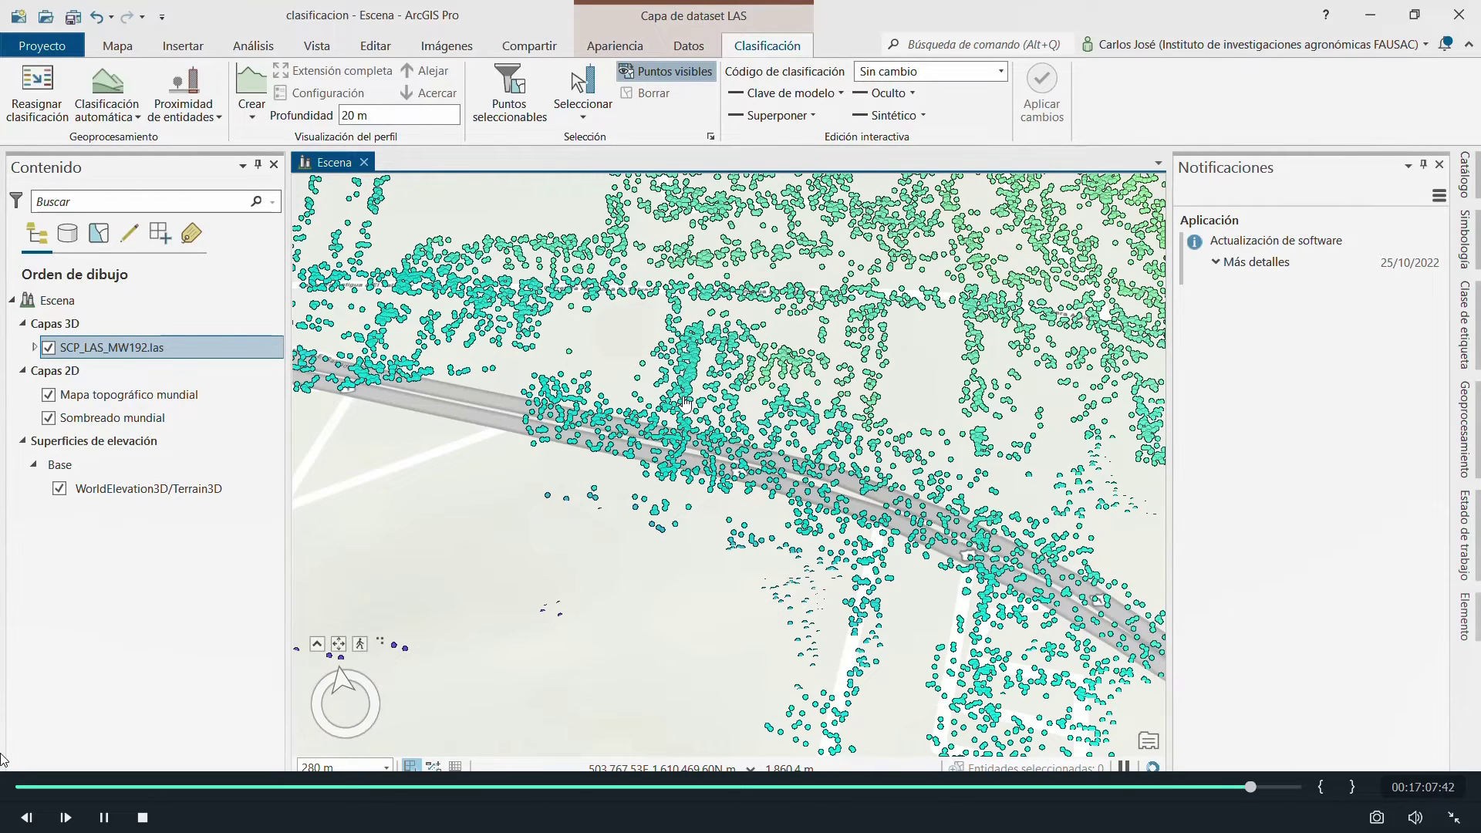
click(119, 111)
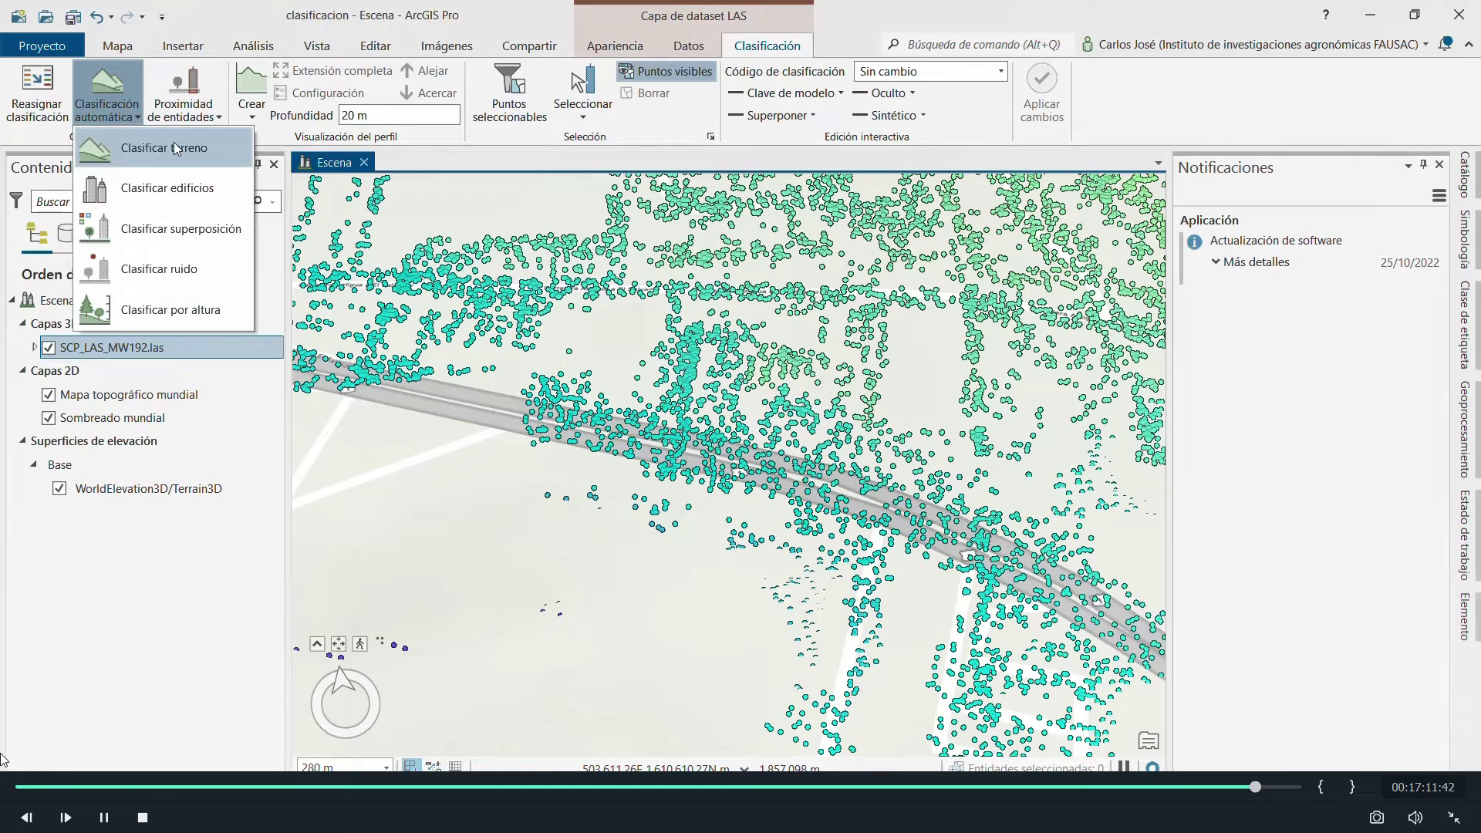